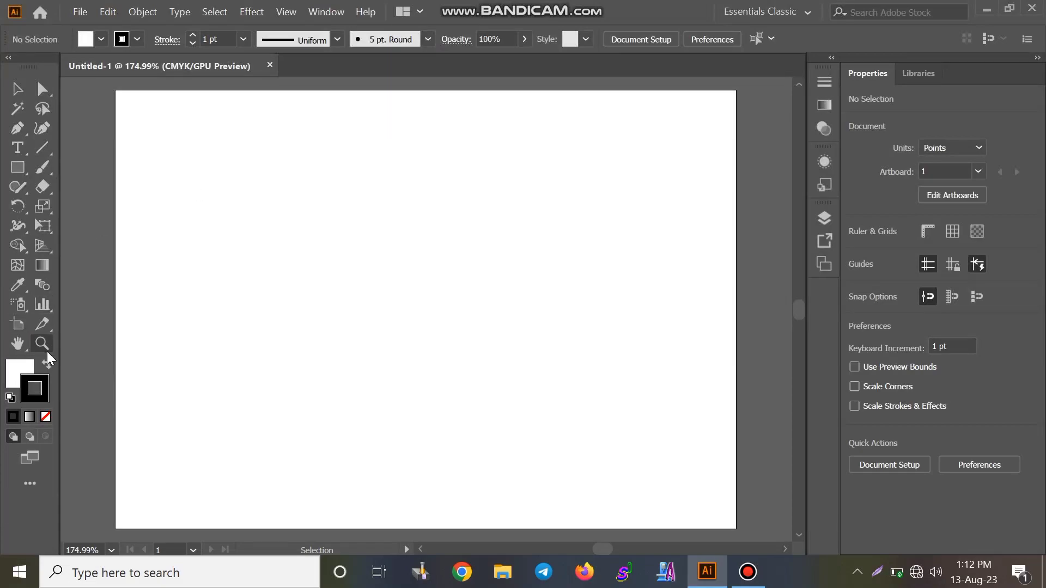
Step: Zoom in, draw a circle with the Ellipse tool, and nudge it slightly down and right
click(40, 347)
click(287, 288)
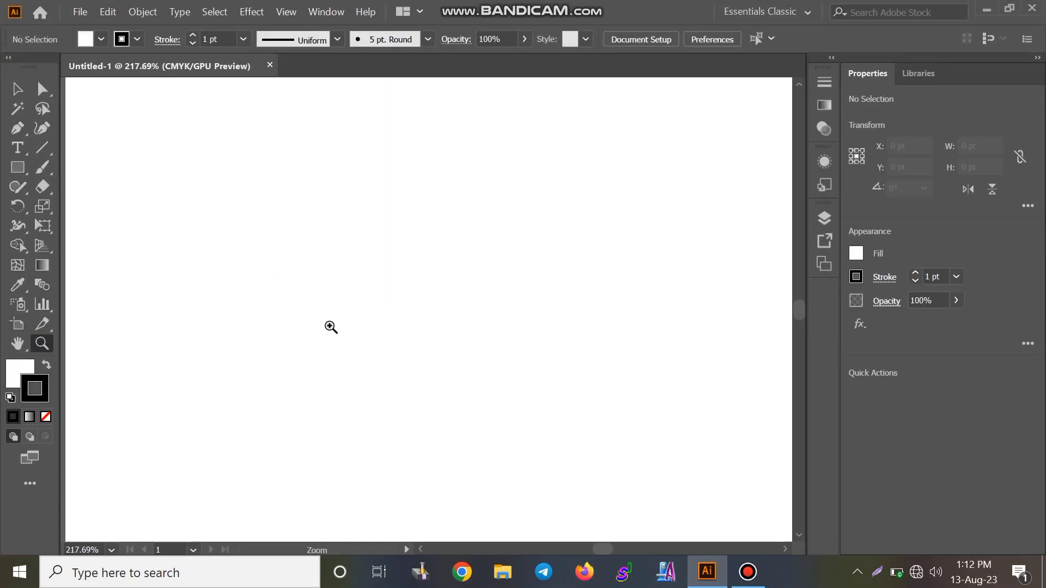
click(17, 89)
click(17, 167)
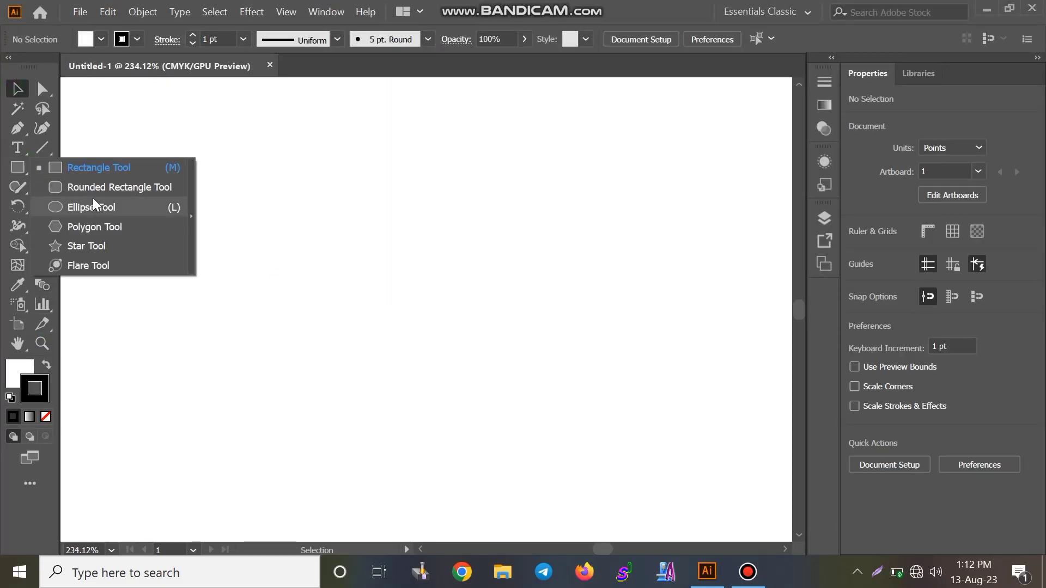
click(96, 205)
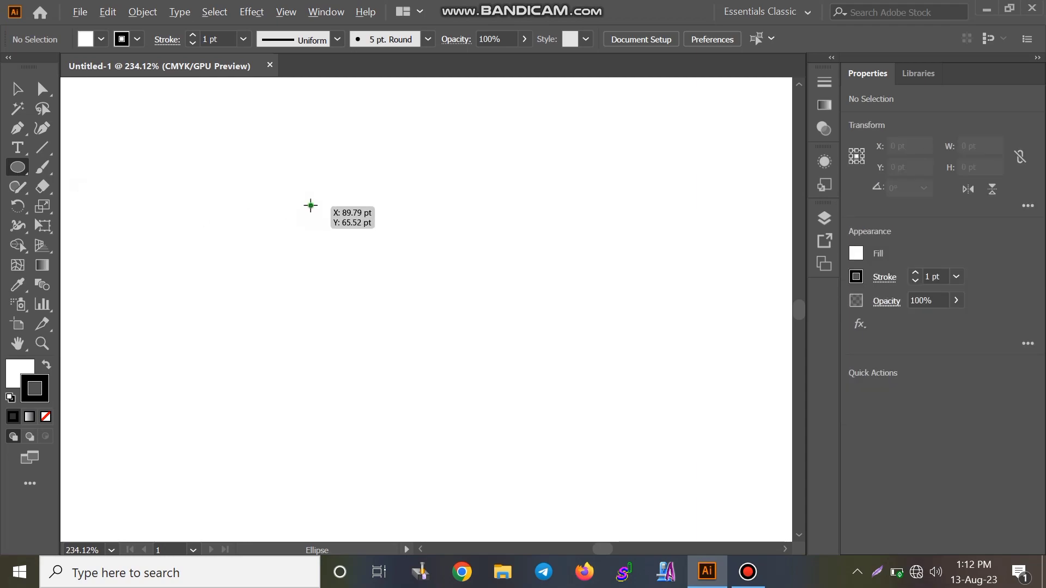
mouse_move(310, 206)
mouse_down()
mouse_move(346, 254)
mouse_move(365, 260)
mouse_up()
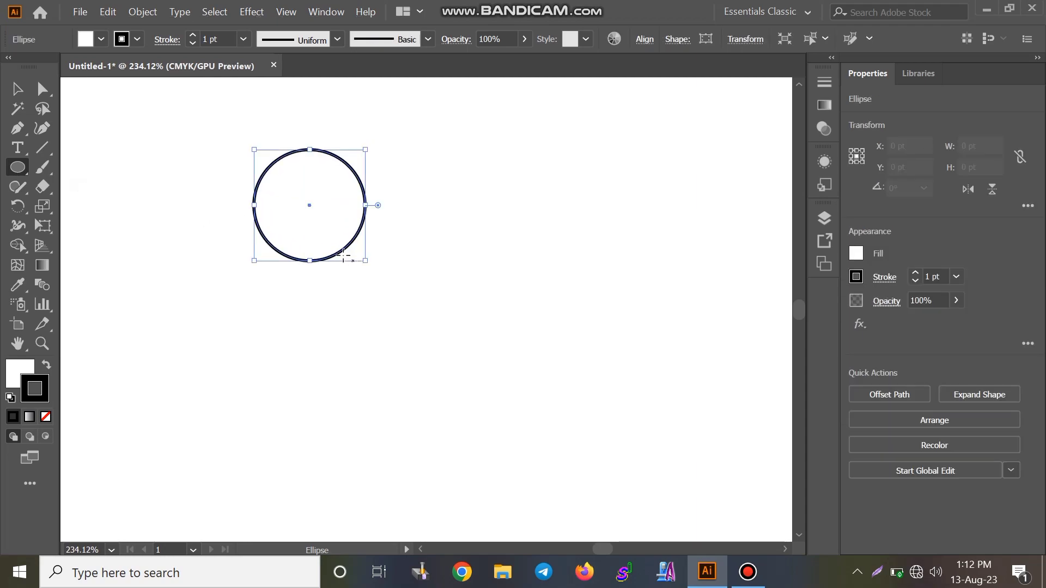
click(13, 89)
drag(310, 204, 336, 214)
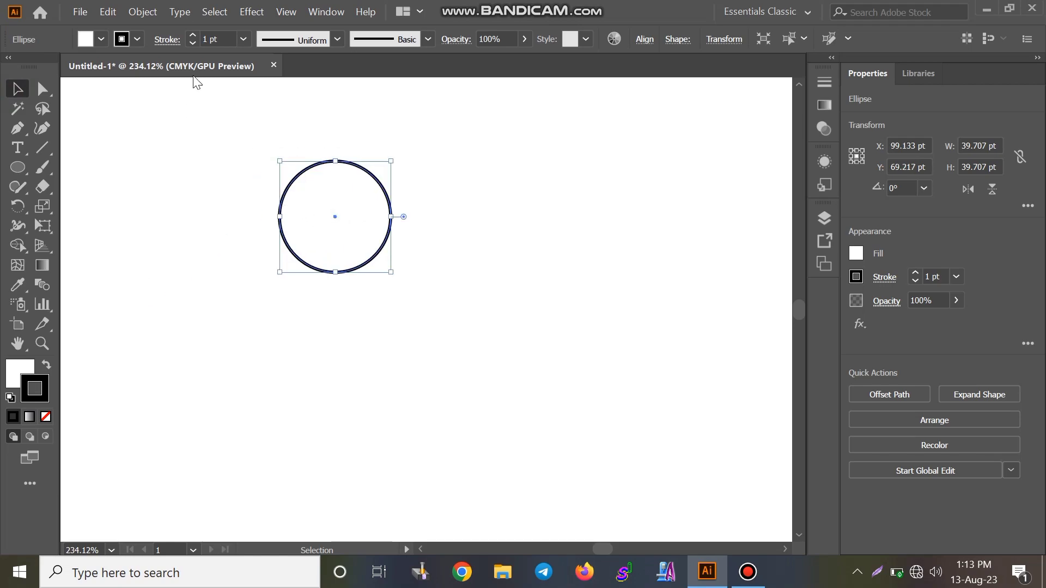
Step: Show the Color panel and set the circle's fill to None
click(331, 12)
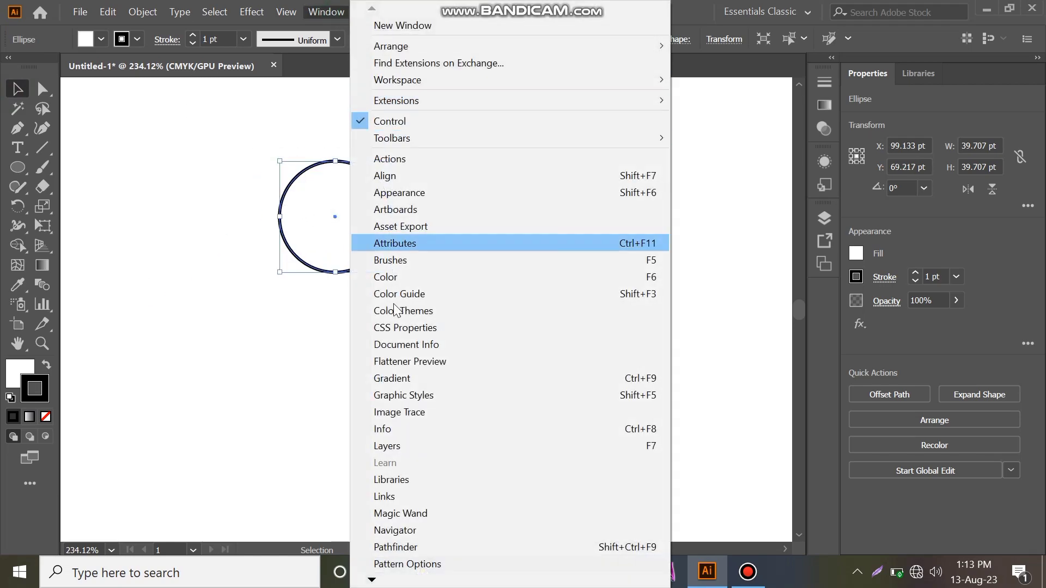
click(408, 275)
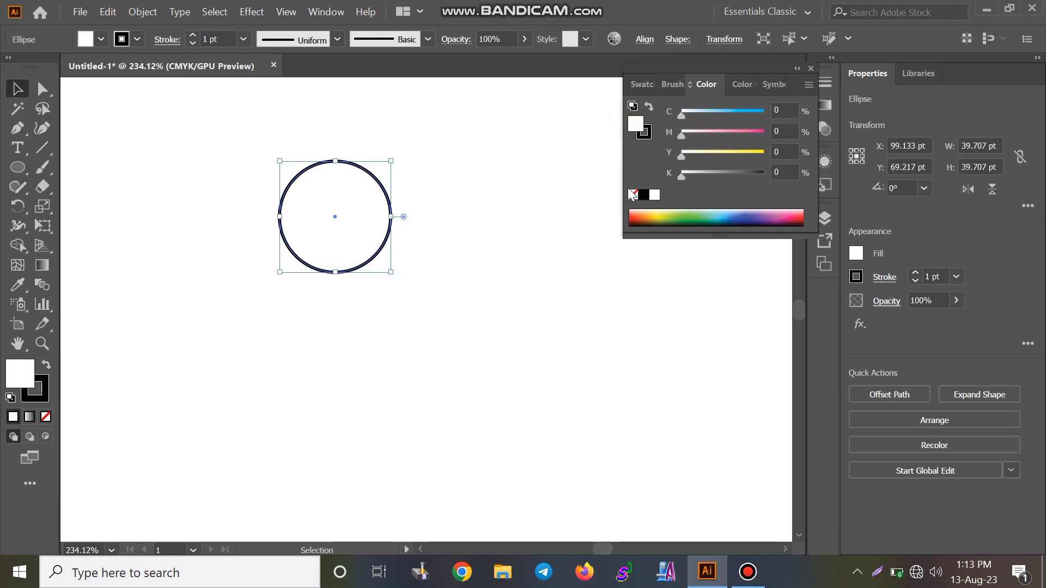
click(632, 195)
click(474, 186)
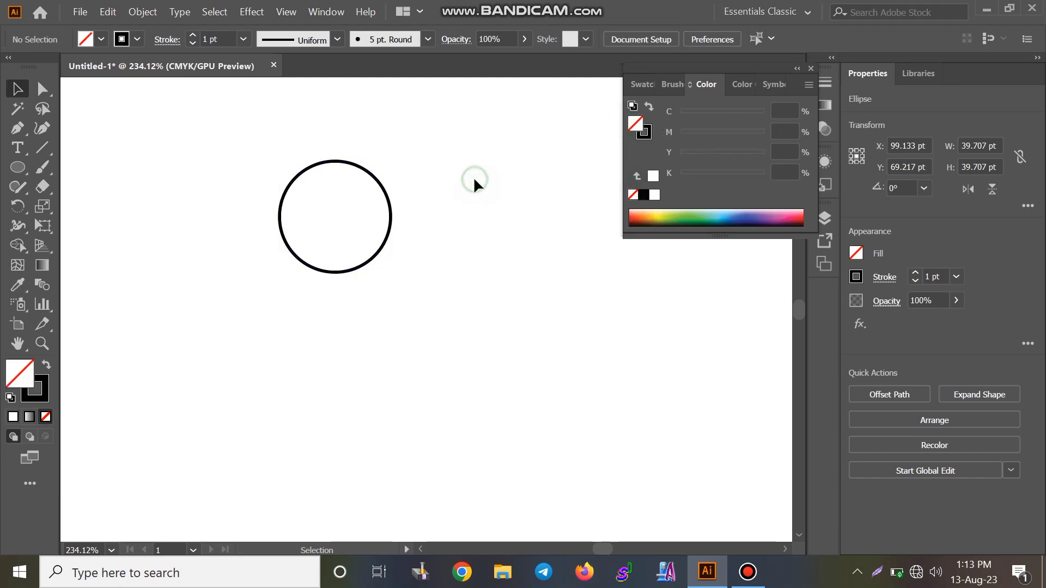
Step: Reduce the circle's stroke weight to 0.5 pt
click(377, 179)
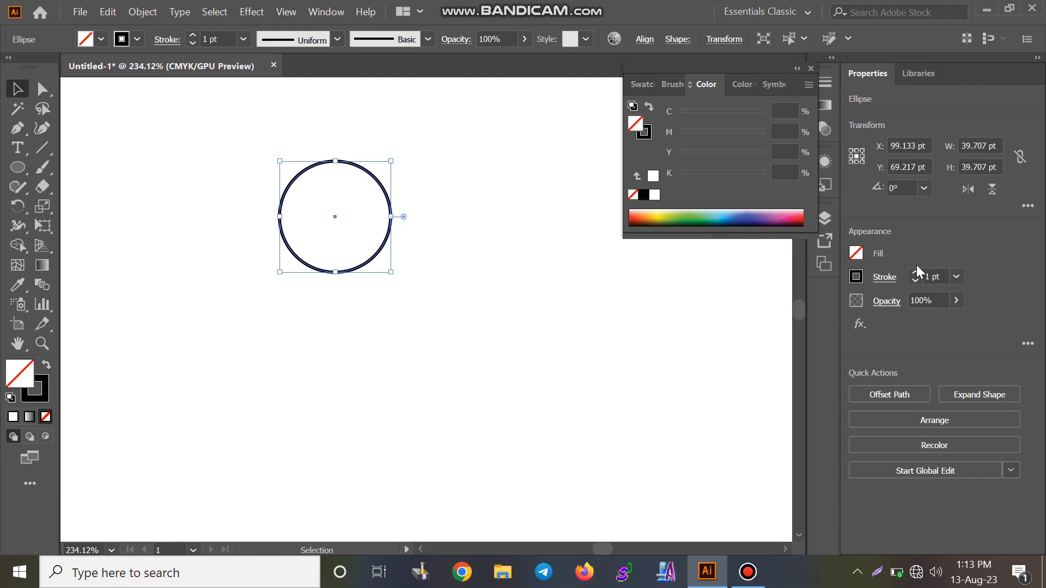
click(916, 282)
click(915, 282)
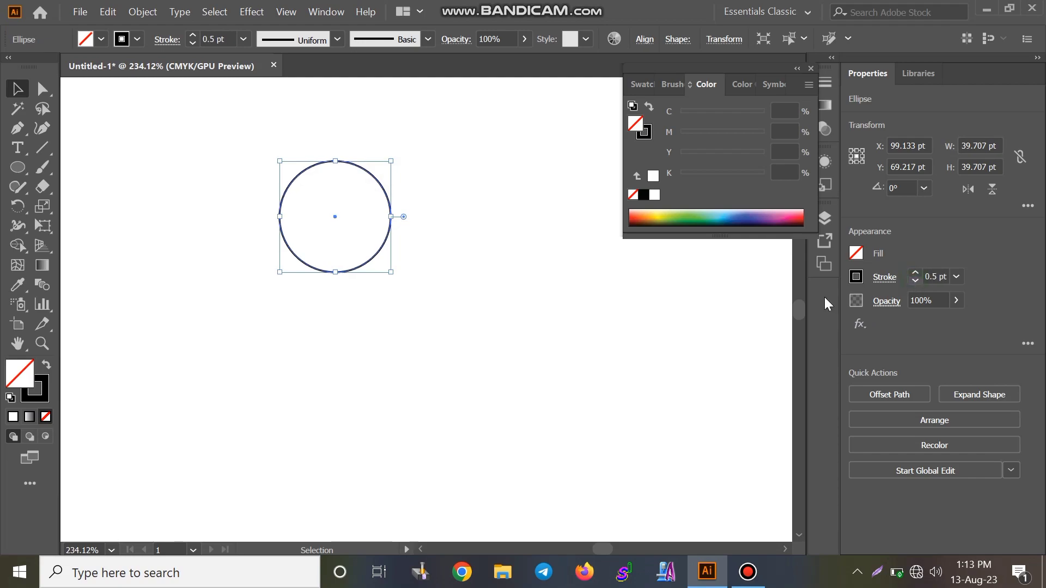
click(588, 290)
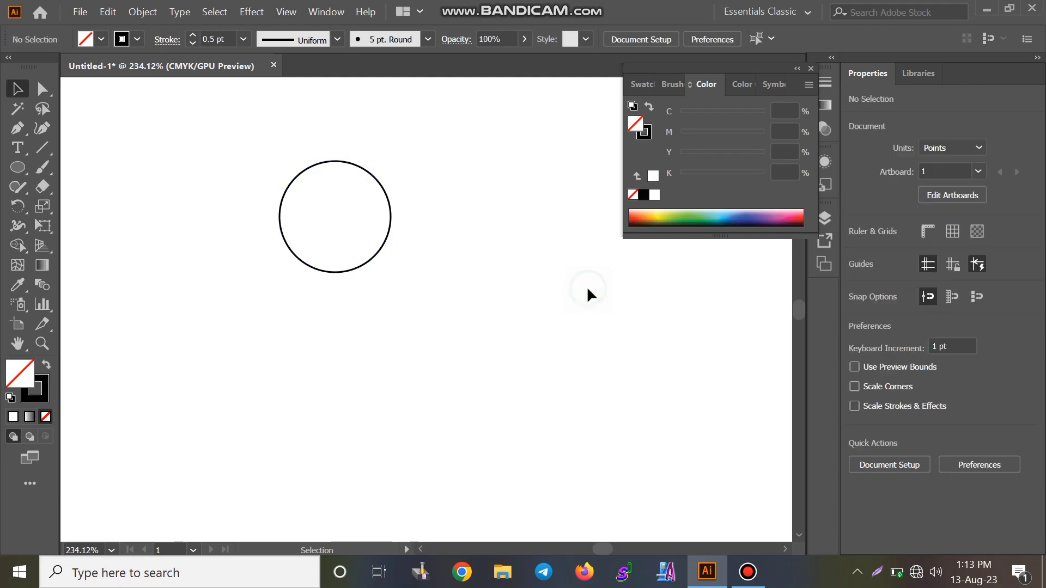
click(384, 191)
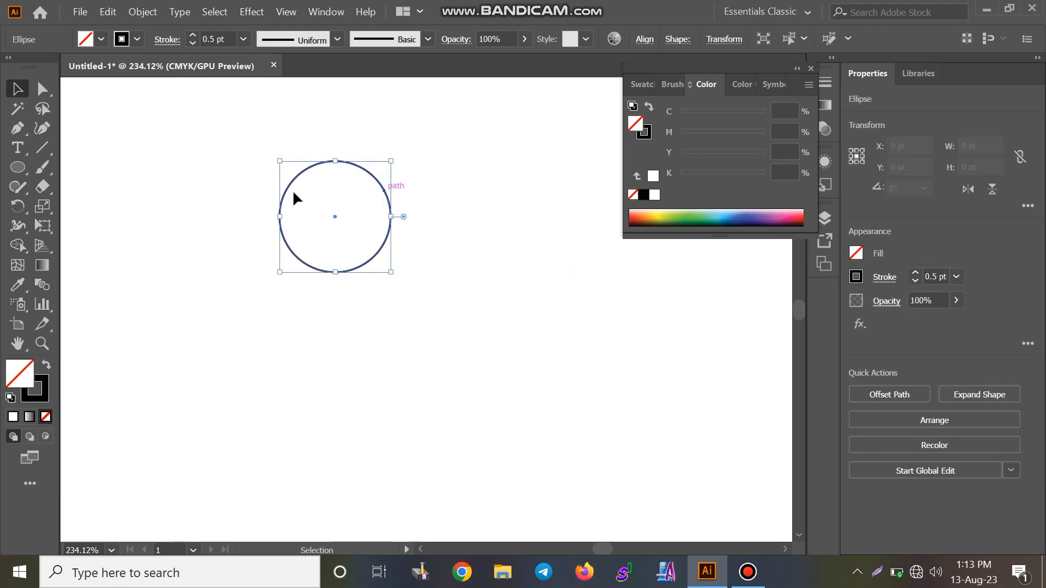
Step: Start a Pen path on the circle's upper-left edge, undoing two false starts
click(24, 128)
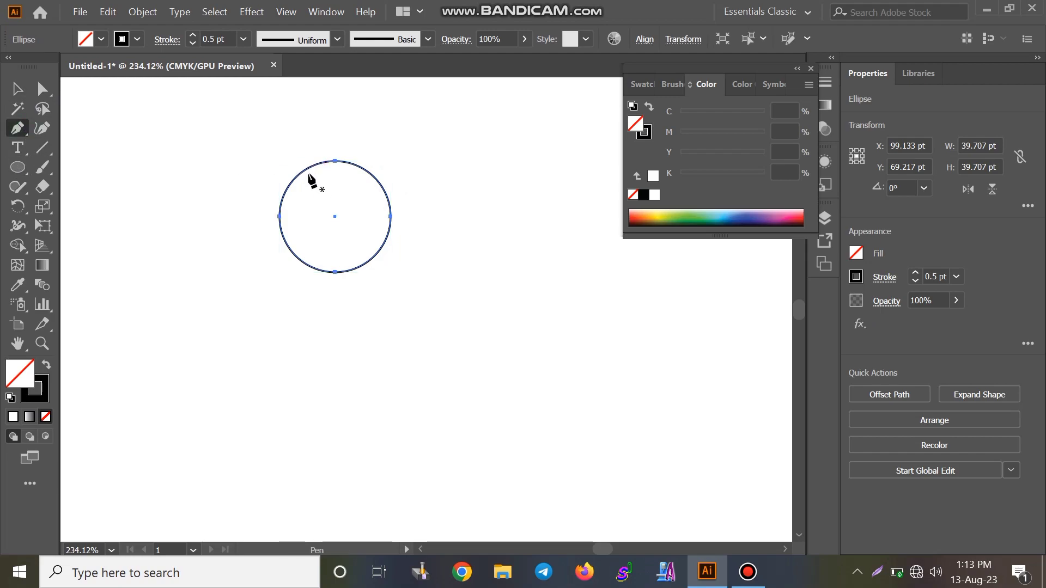
click(304, 170)
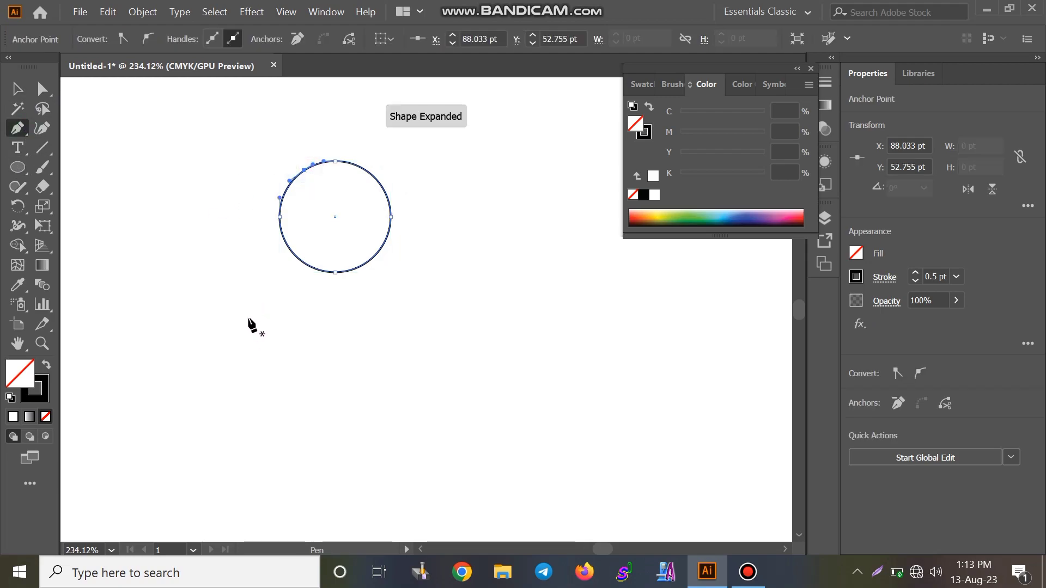
drag(246, 317, 264, 369)
key(ctrl+z)
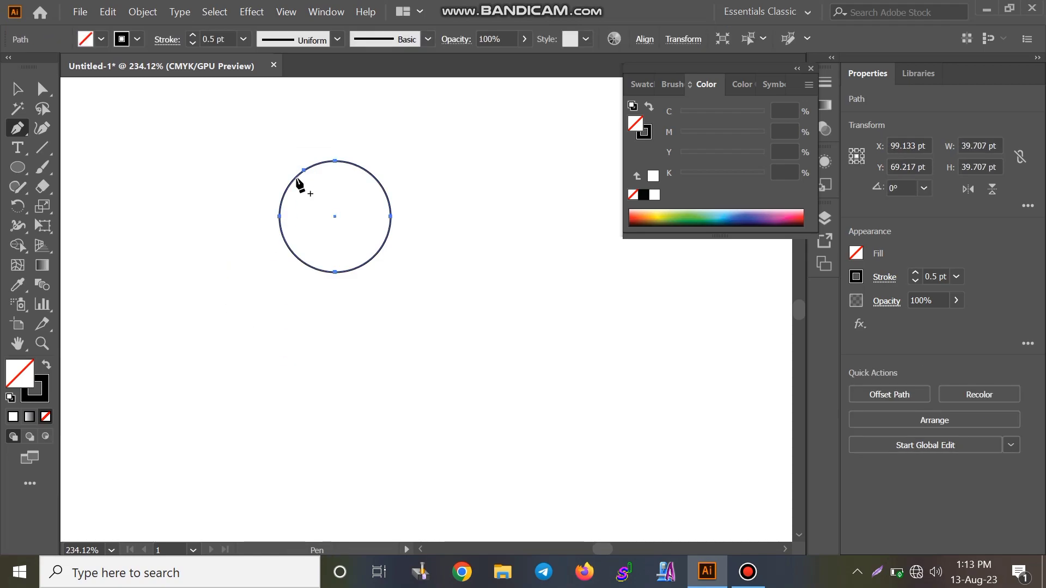
click(295, 177)
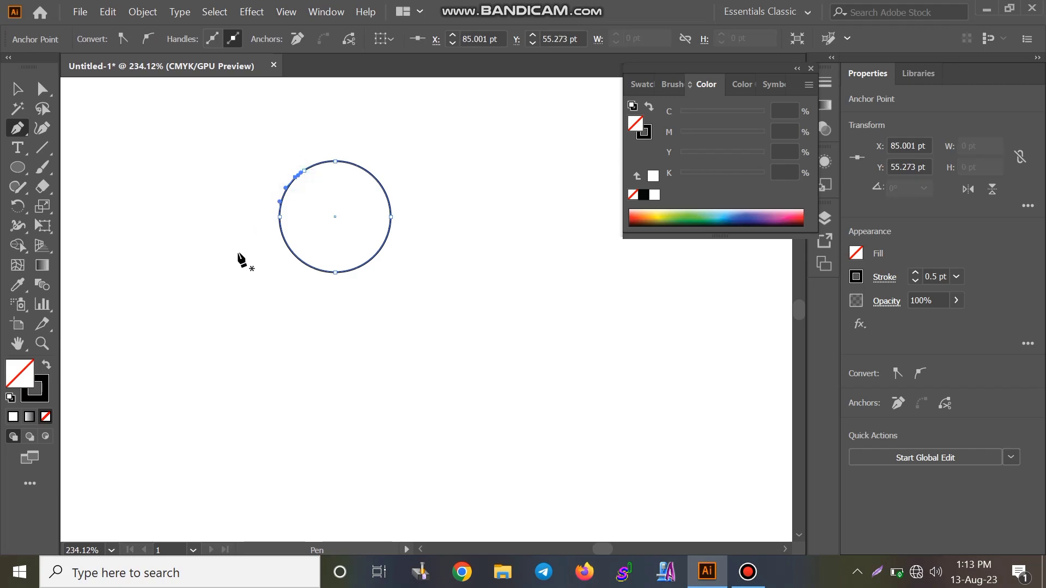
key(ctrl+z)
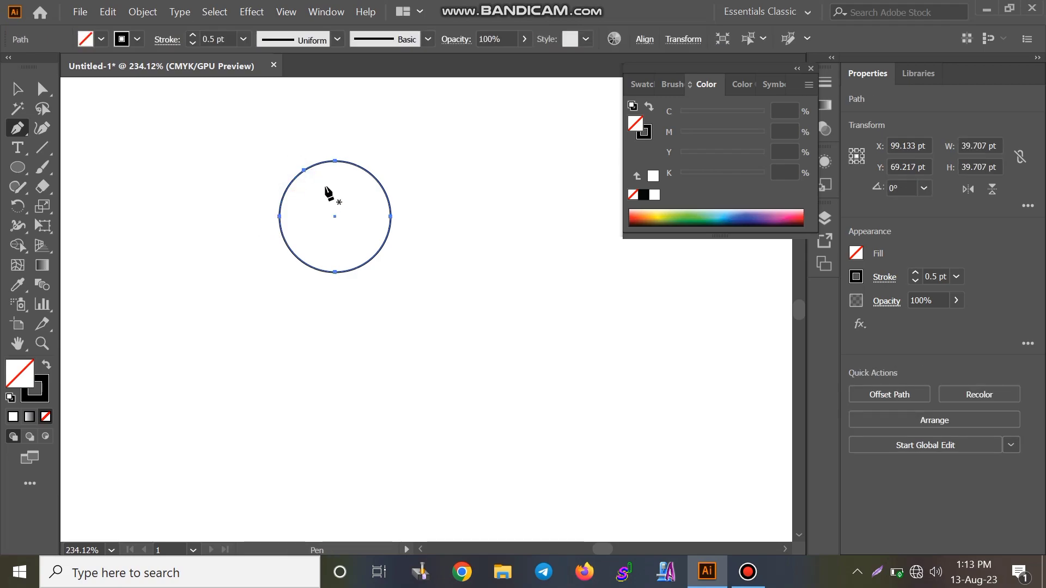
Step: Draw the teardrop curve down to a pointed tip and back up to the circle's bottom
click(302, 176)
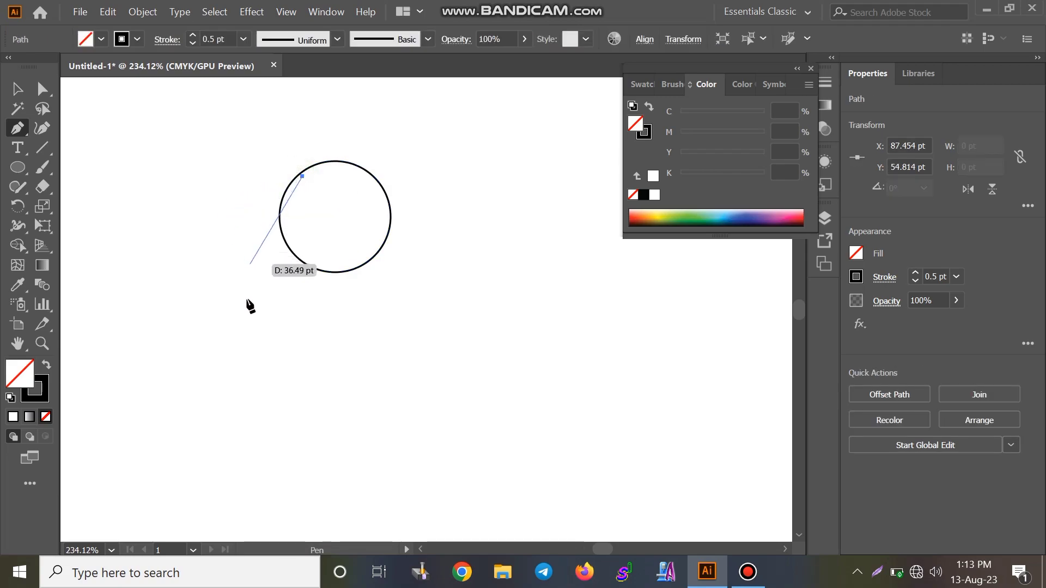
drag(239, 362, 260, 514)
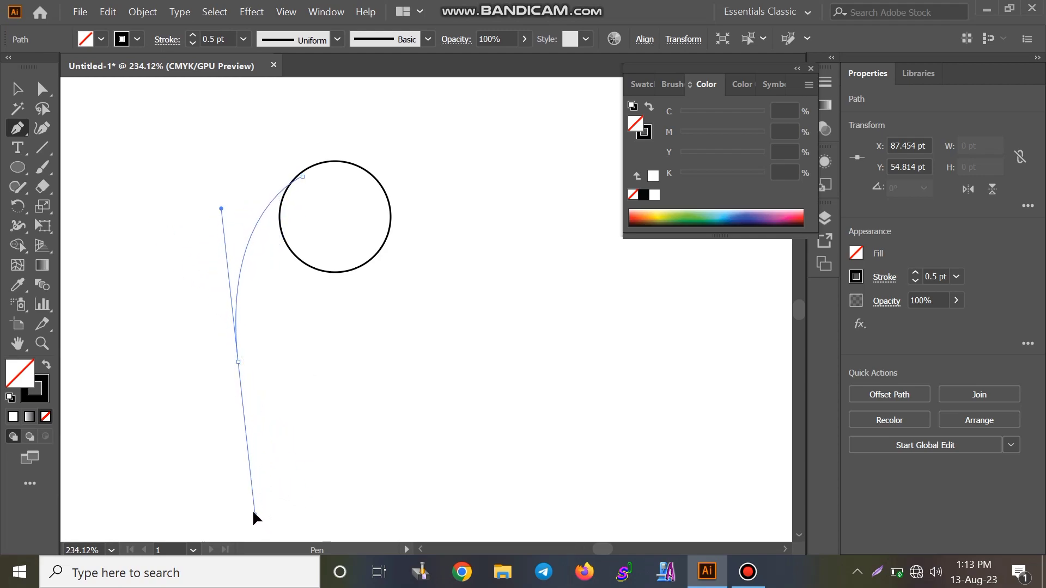
drag(260, 515, 253, 511)
key(alt)
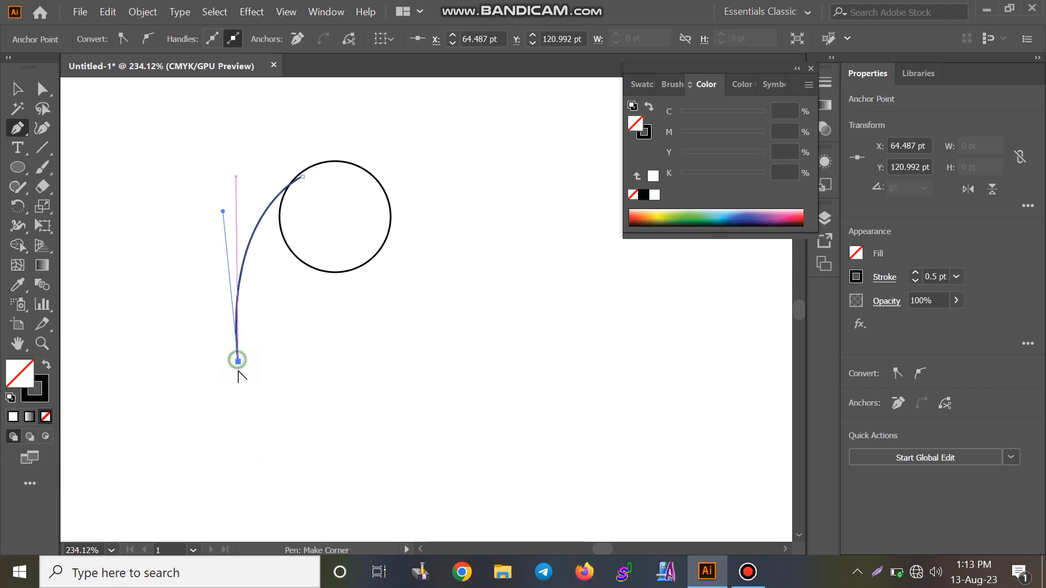
mouse_move(238, 362)
mouse_down()
mouse_move(245, 410)
mouse_move(241, 402)
mouse_up()
click(241, 401)
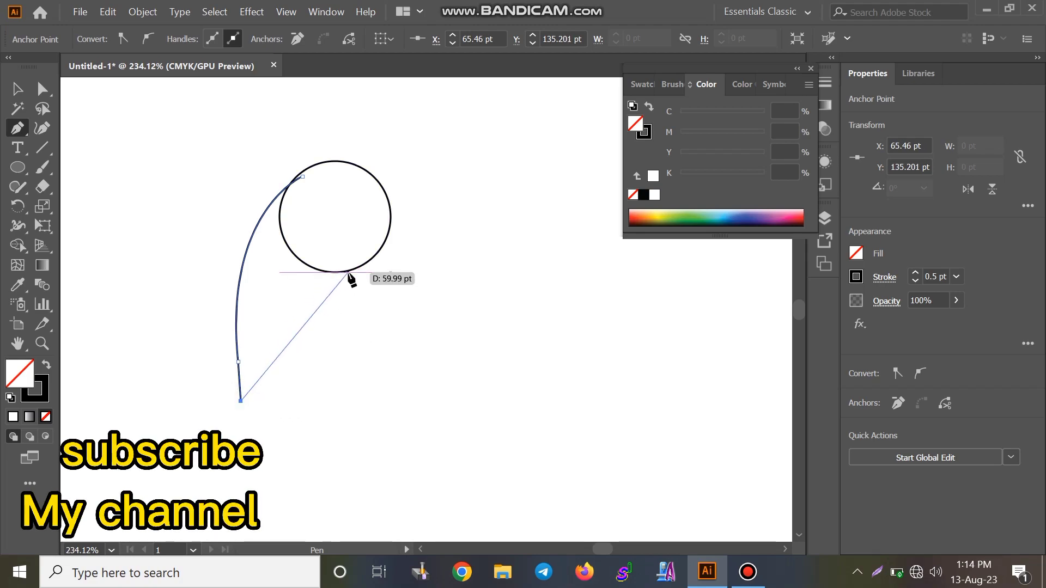
mouse_move(347, 271)
mouse_down()
mouse_move(410, 276)
mouse_move(447, 255)
mouse_move(435, 257)
mouse_up()
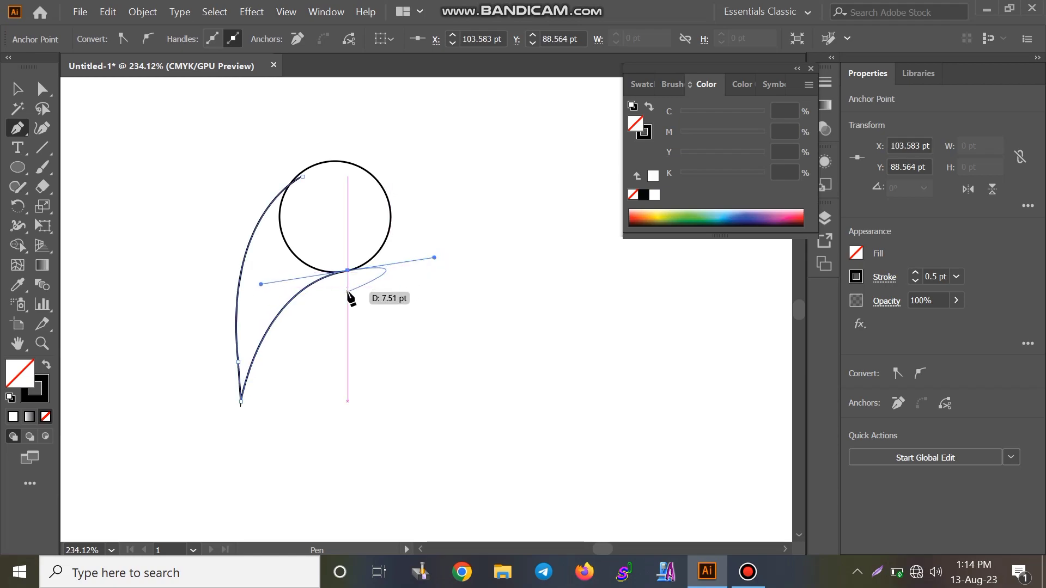
click(18, 88)
Step: Start the body path right of the circle's bottom, curving under it and down along the teardrop
click(417, 302)
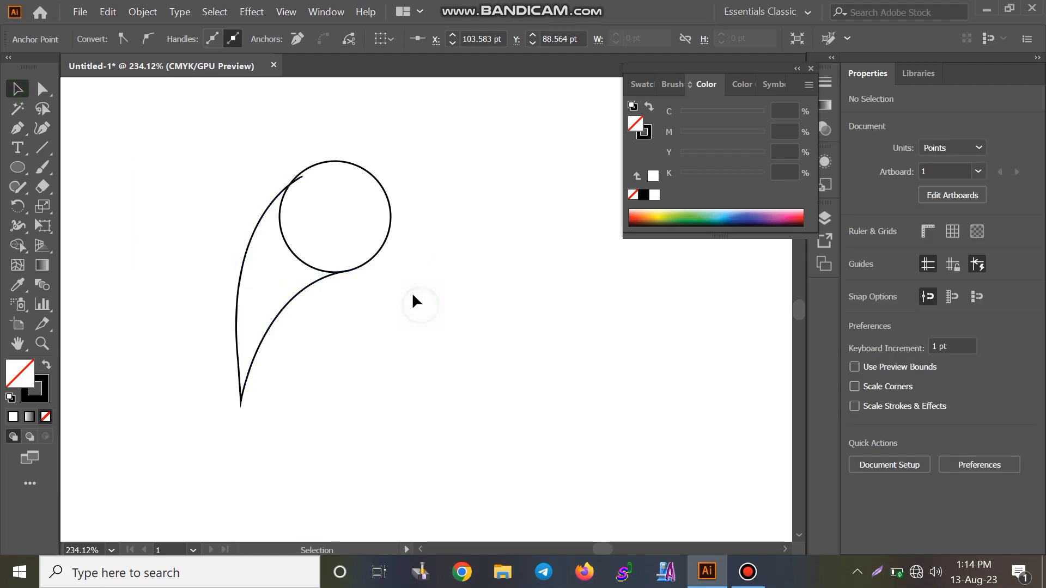
scroll(364, 345, down, 1)
scroll(365, 345, down, 1)
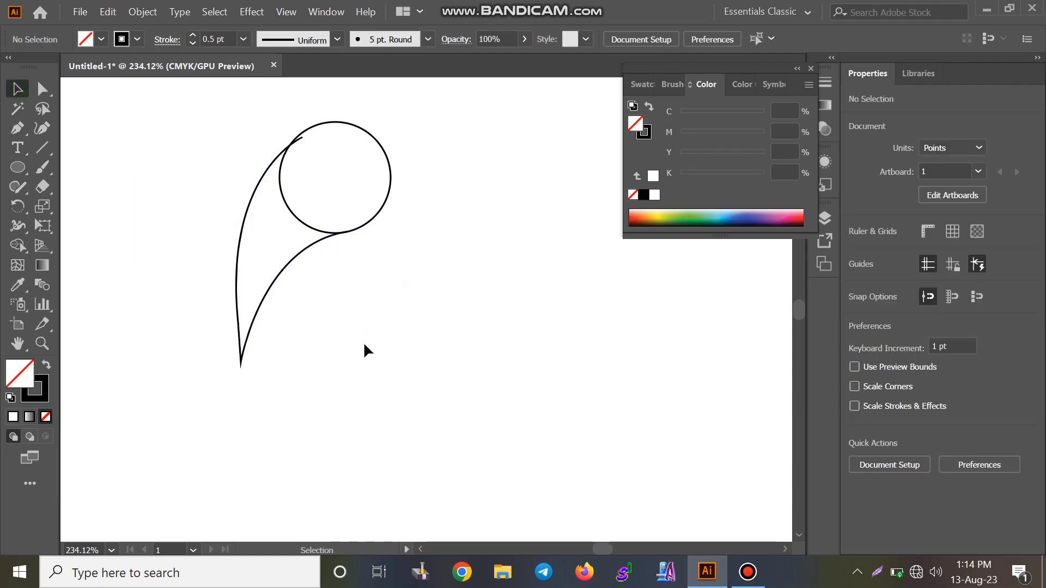
click(18, 128)
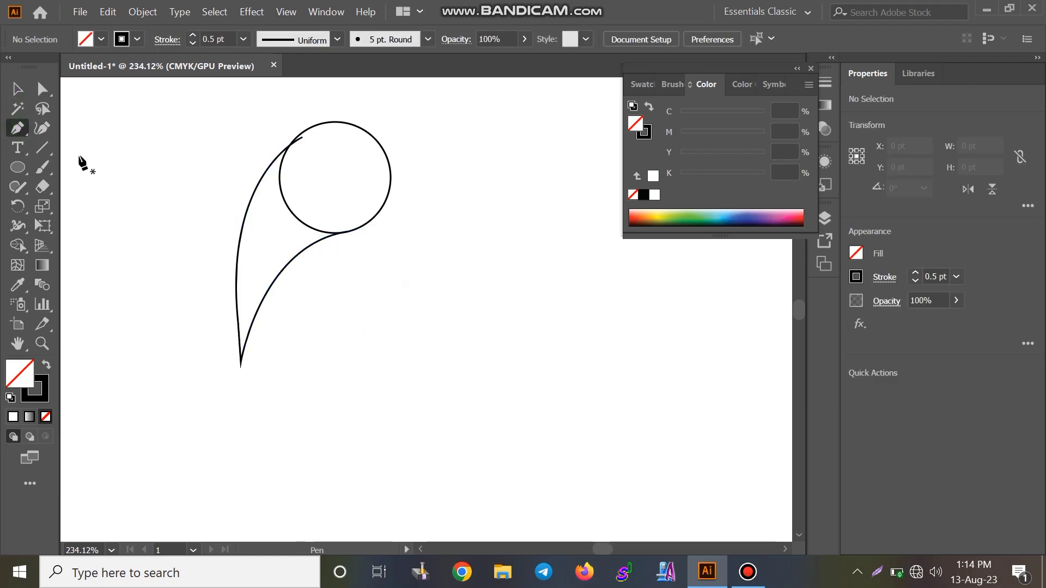
click(391, 217)
drag(333, 249, 294, 240)
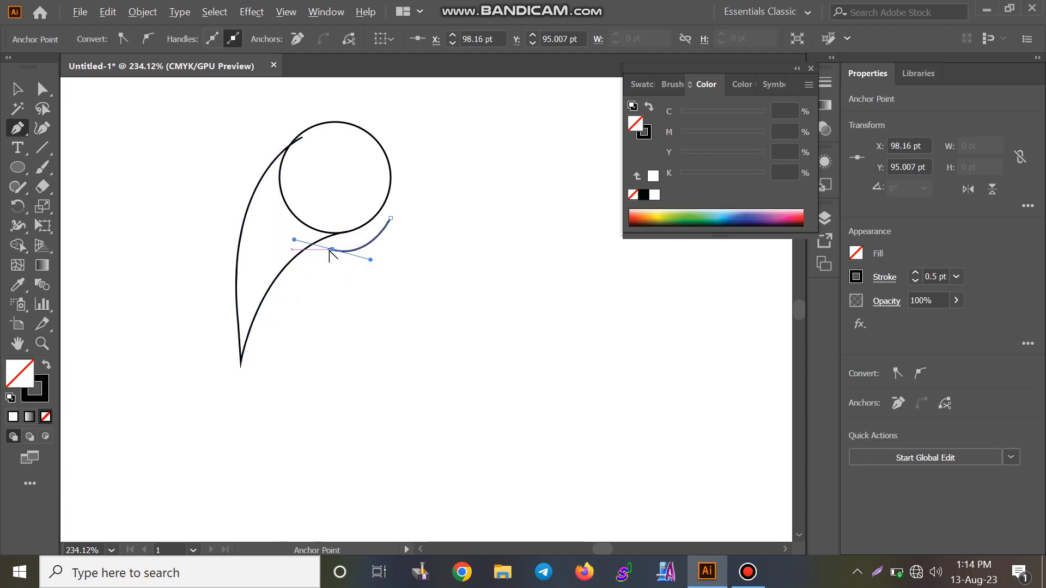
click(331, 250)
mouse_move(252, 371)
mouse_down()
mouse_move(277, 438)
mouse_move(241, 466)
mouse_up()
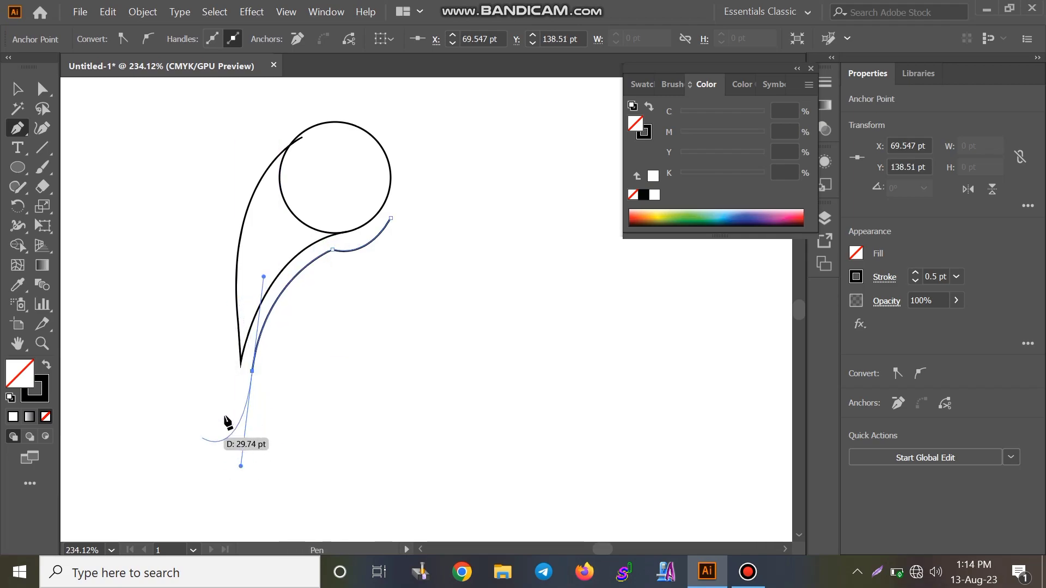
Step: Add the body's bottom-left and lower-edge points, breaking handles with Alt
click(252, 371)
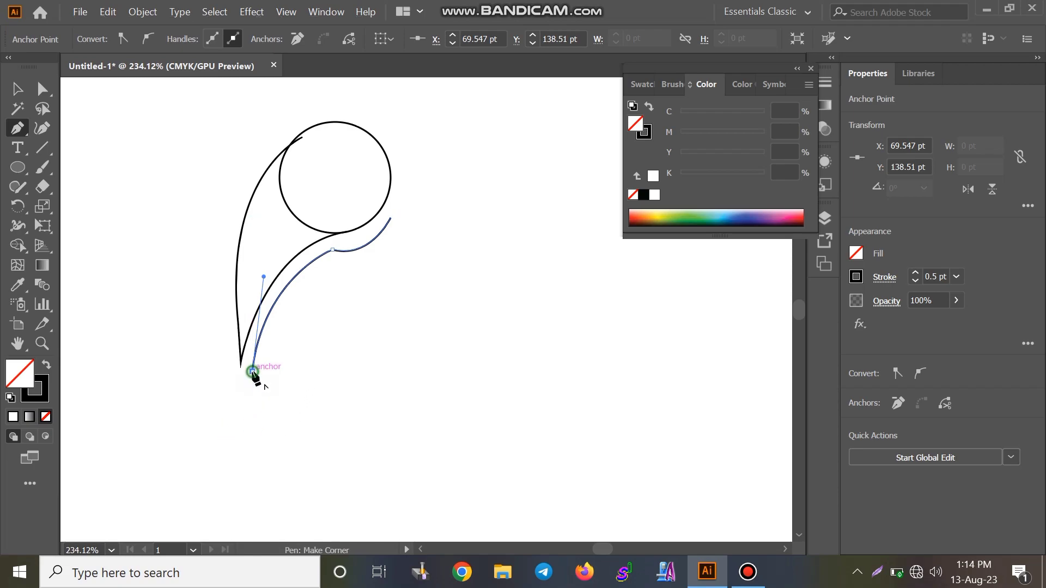
click(219, 410)
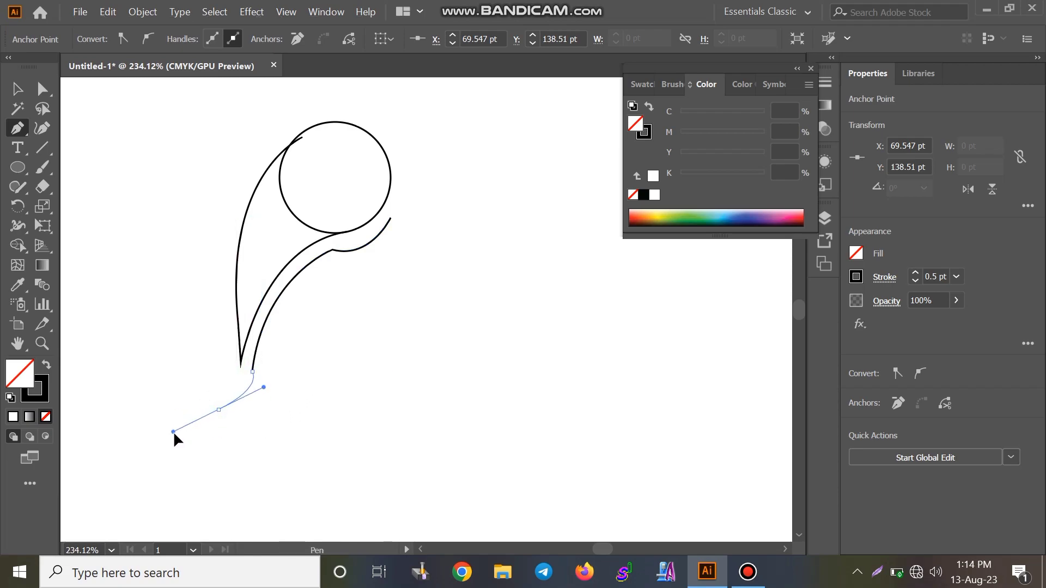
mouse_move(169, 432)
mouse_down()
mouse_move(187, 449)
mouse_move(189, 416)
mouse_up()
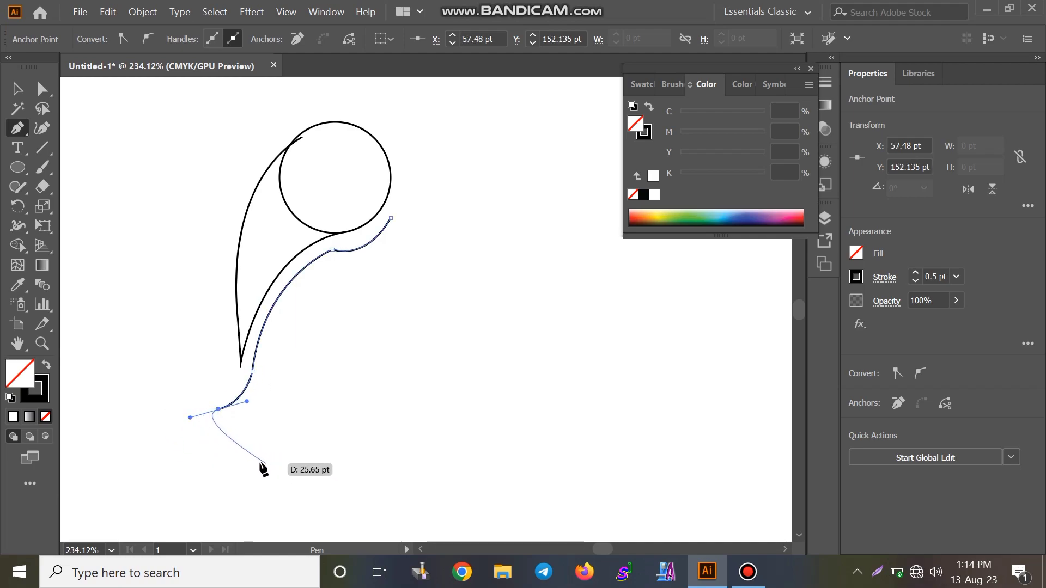
key(alt)
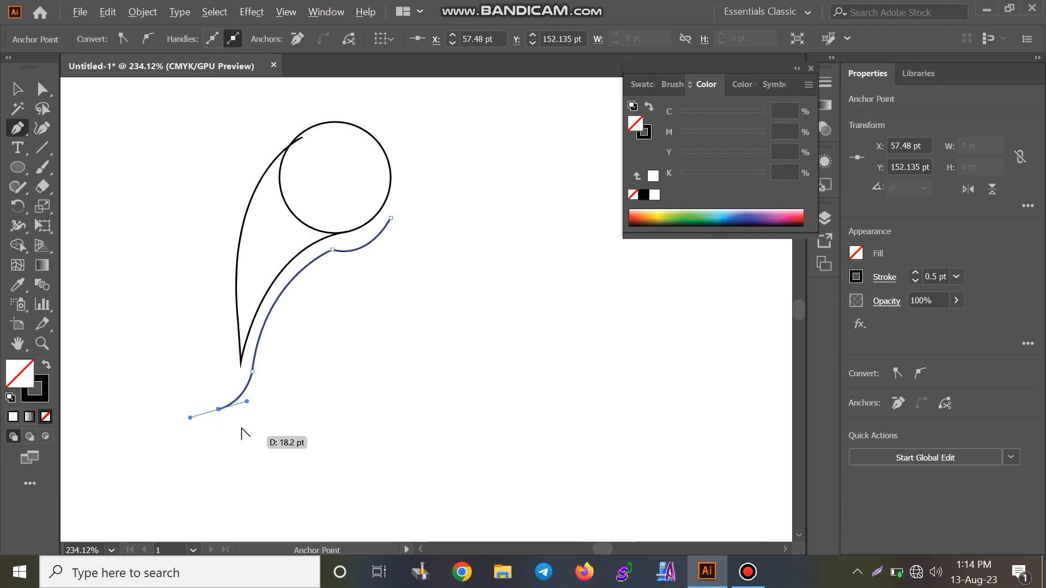
alt+click(218, 409)
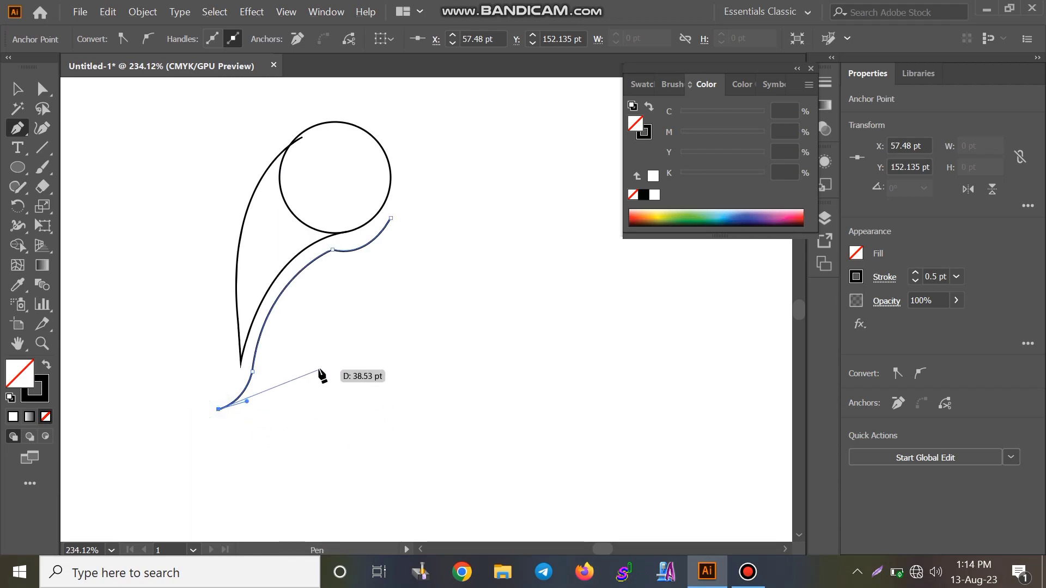
mouse_move(325, 362)
mouse_down()
mouse_move(352, 296)
mouse_move(363, 296)
mouse_up()
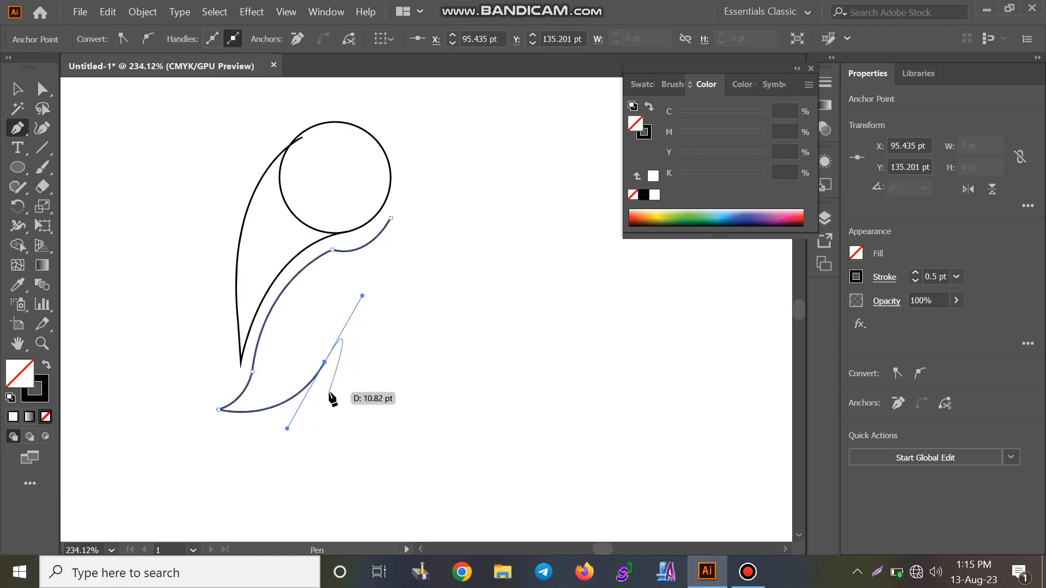
alt+click(324, 362)
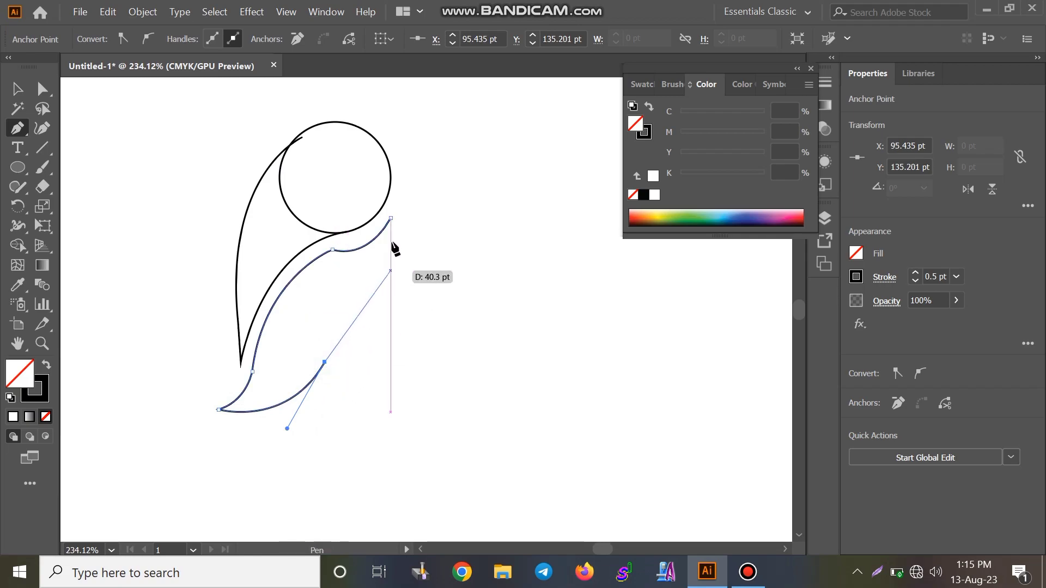
Step: Close the body outline near the head and refine its closing curve
drag(391, 218, 447, 263)
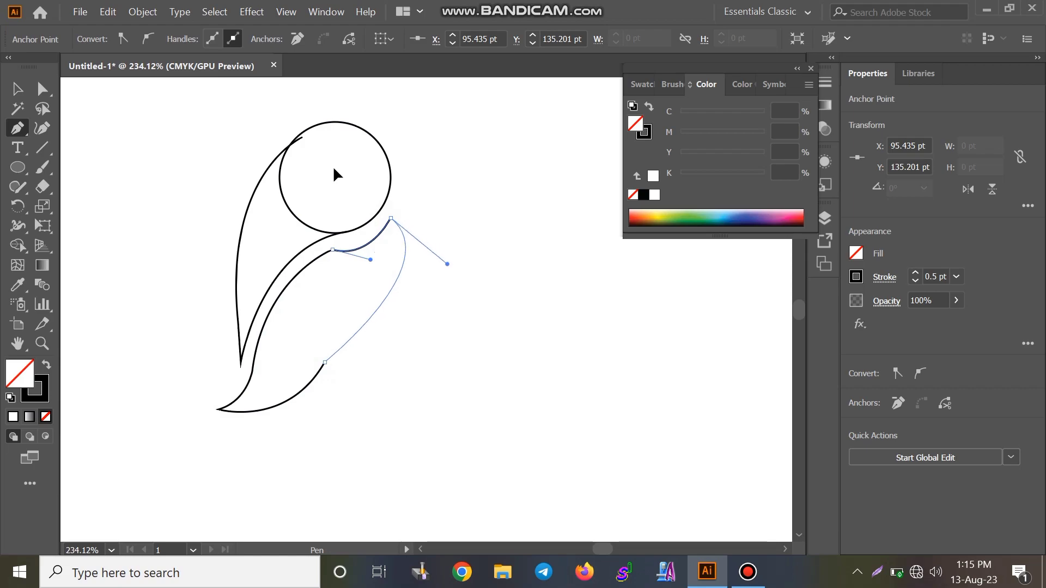
drag(334, 169, 350, 116)
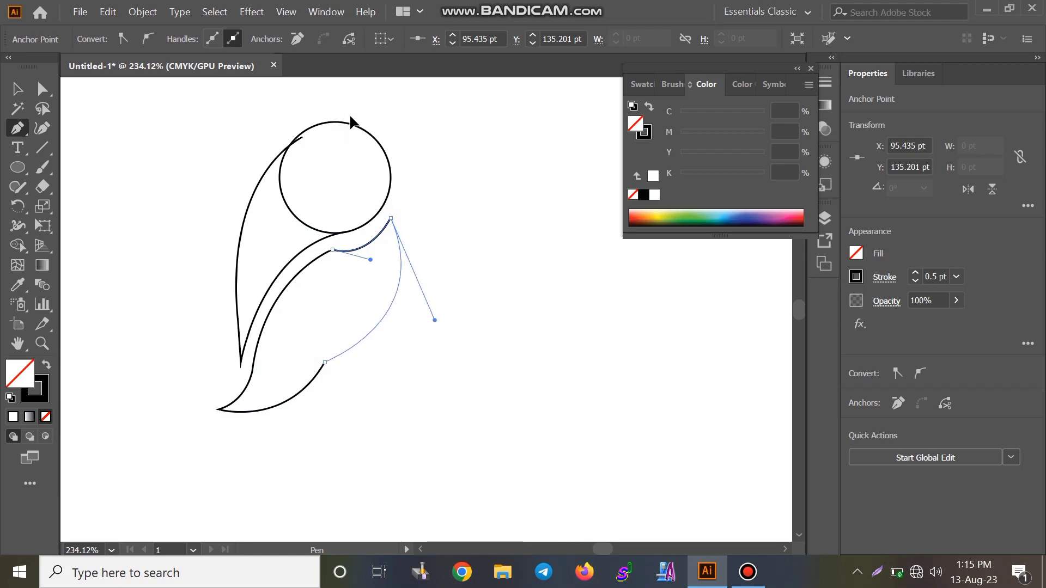
drag(350, 116, 350, 111)
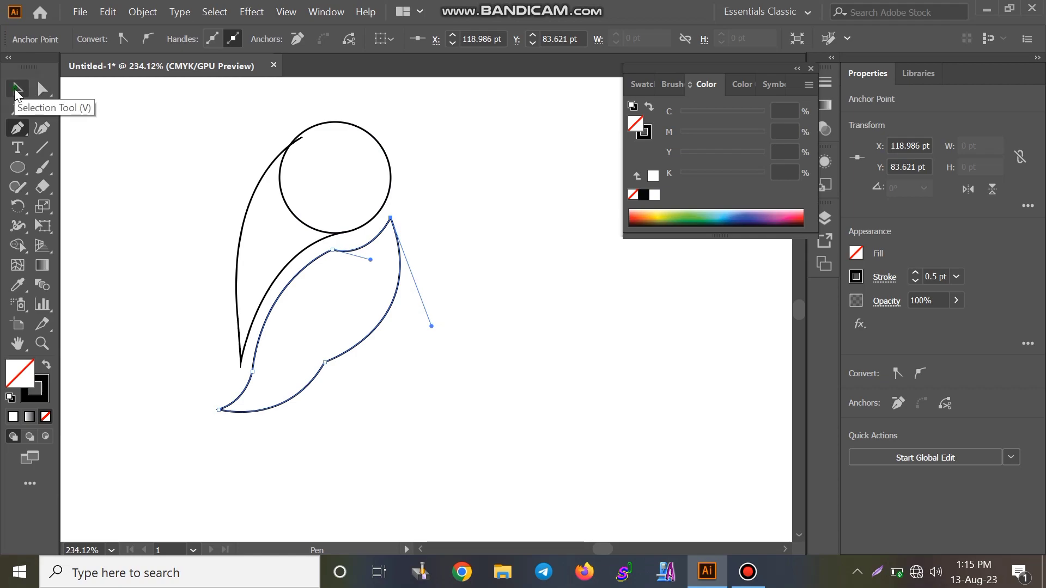
click(18, 89)
click(454, 252)
scroll(446, 369, up, 2)
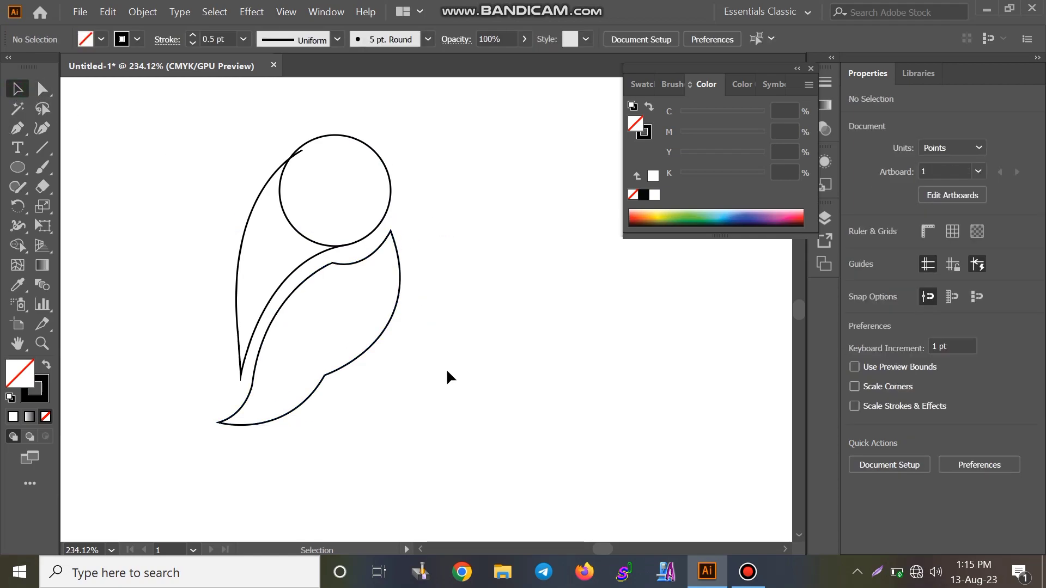
scroll(415, 142, down, 2)
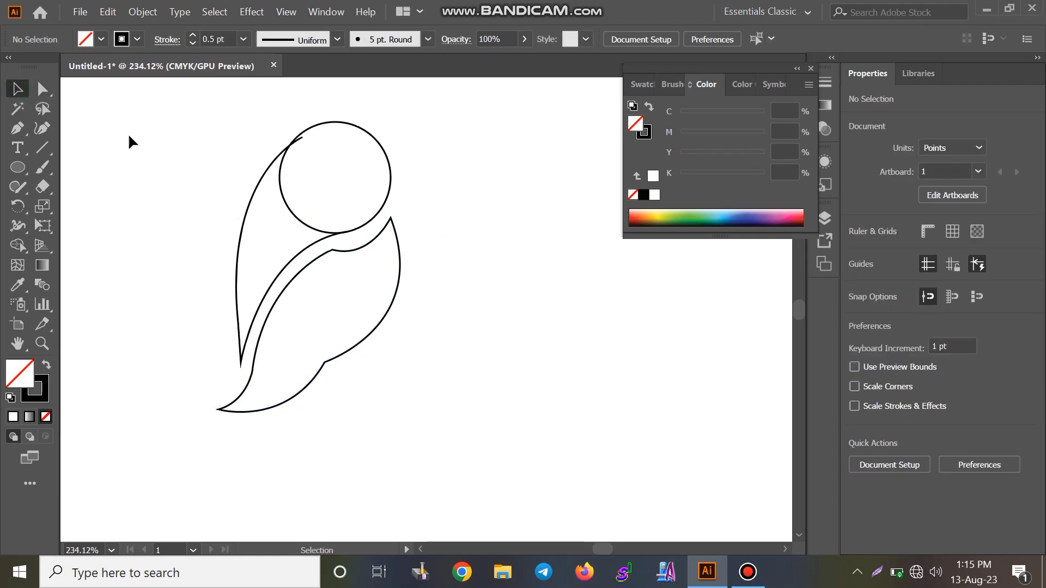
scroll(129, 140, up, 1)
Step: Draw a pointed beak path from inside the head out to the upper right
click(17, 128)
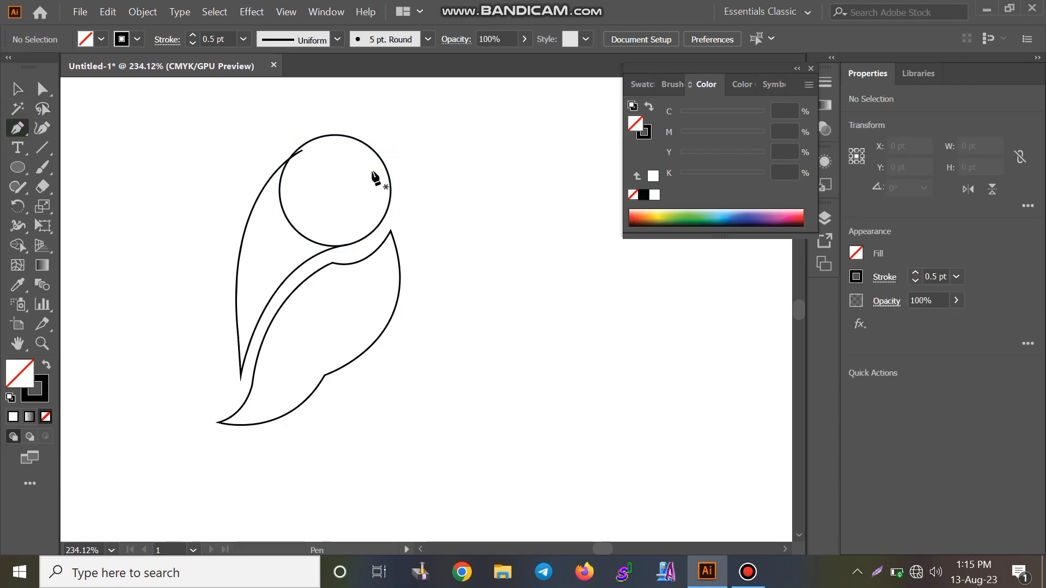
drag(366, 165, 423, 137)
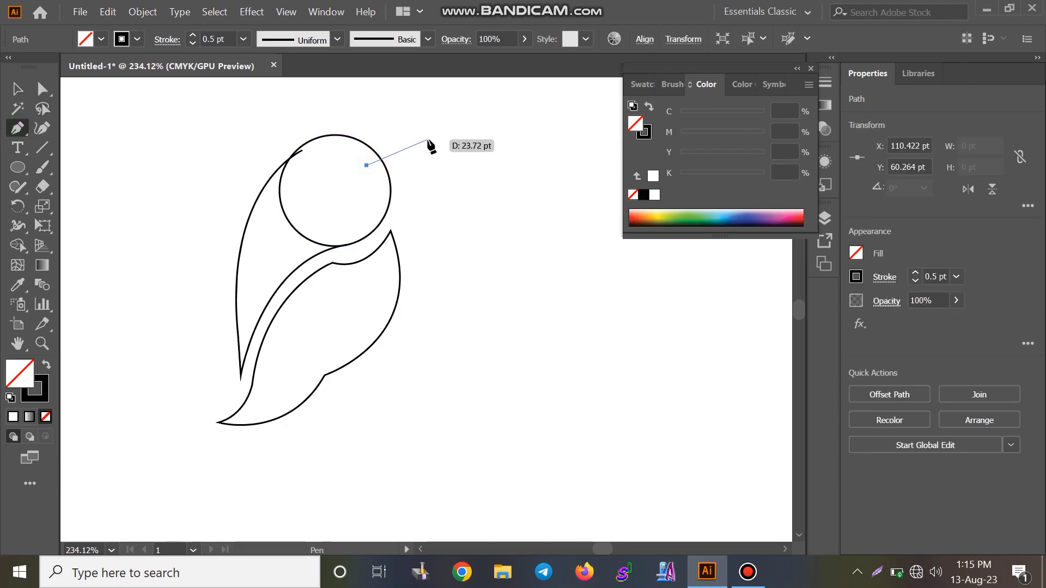
ctrl+click(424, 136)
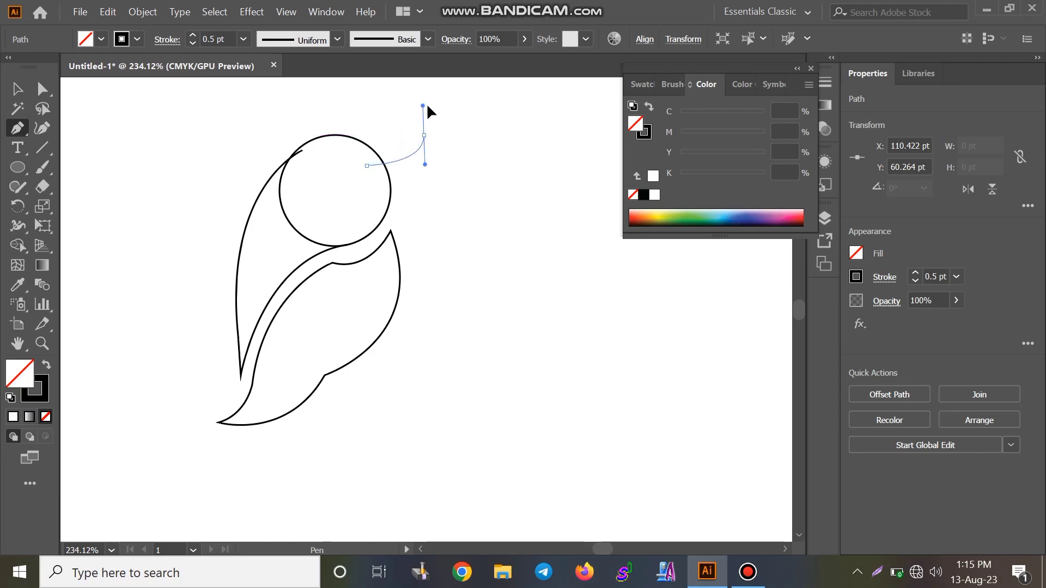
drag(422, 105, 441, 107)
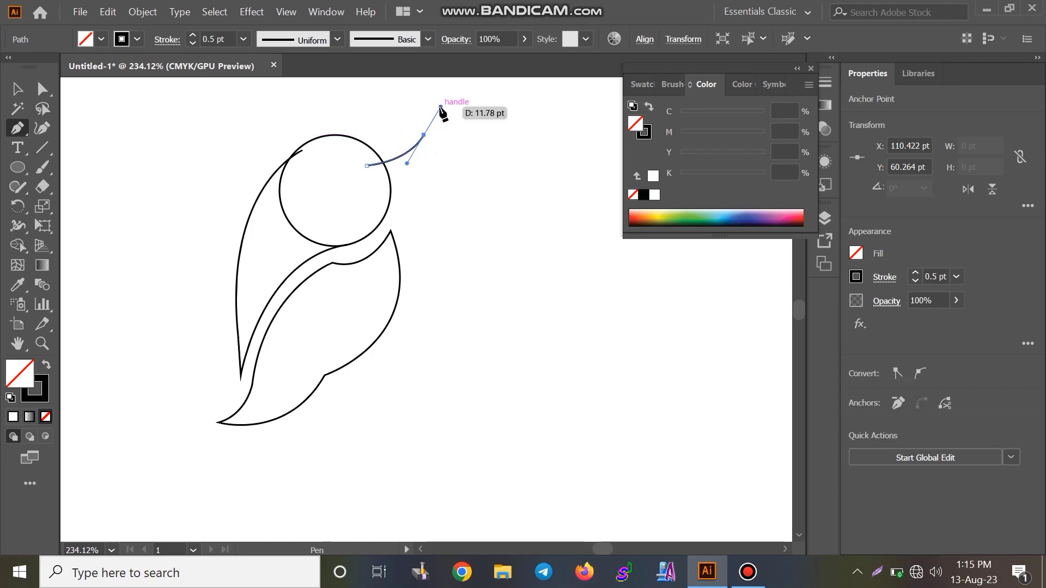
mouse_move(424, 135)
mouse_down()
mouse_move(426, 204)
mouse_move(374, 206)
mouse_move(375, 222)
mouse_up()
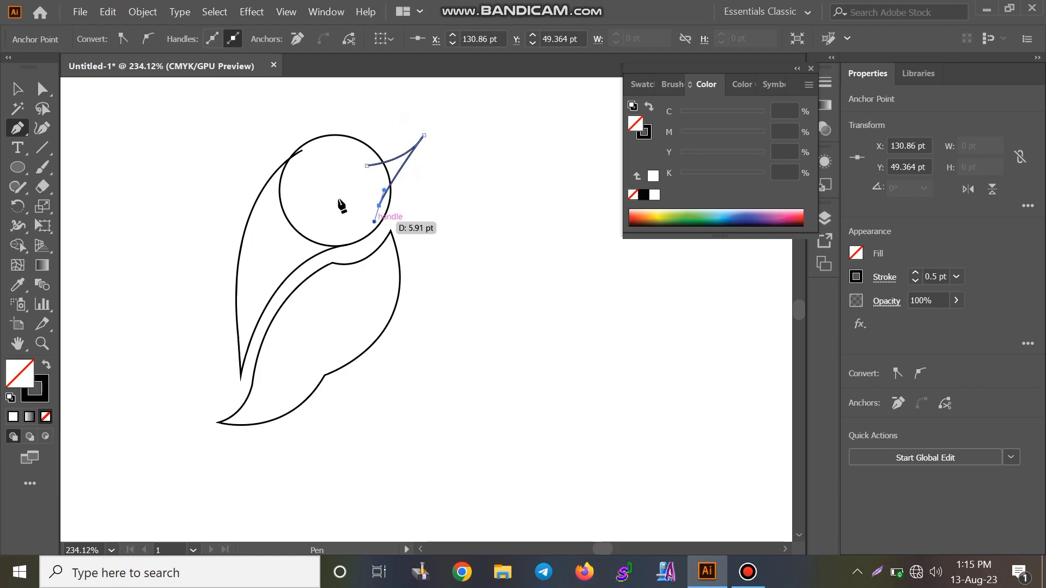
Step: Tilt the beak slightly upward into place with the Selection tool
key(v)
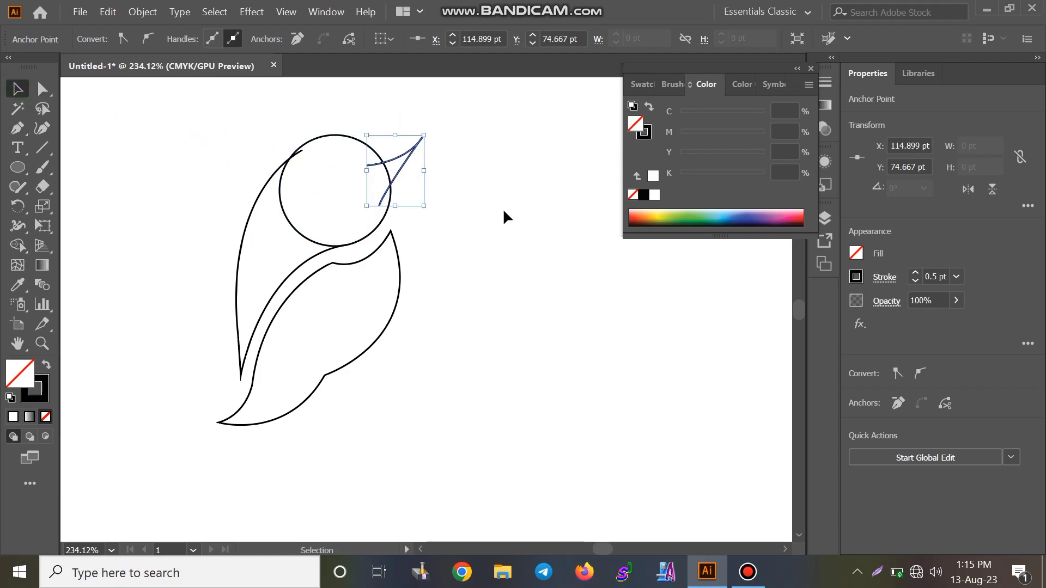
click(431, 167)
click(410, 155)
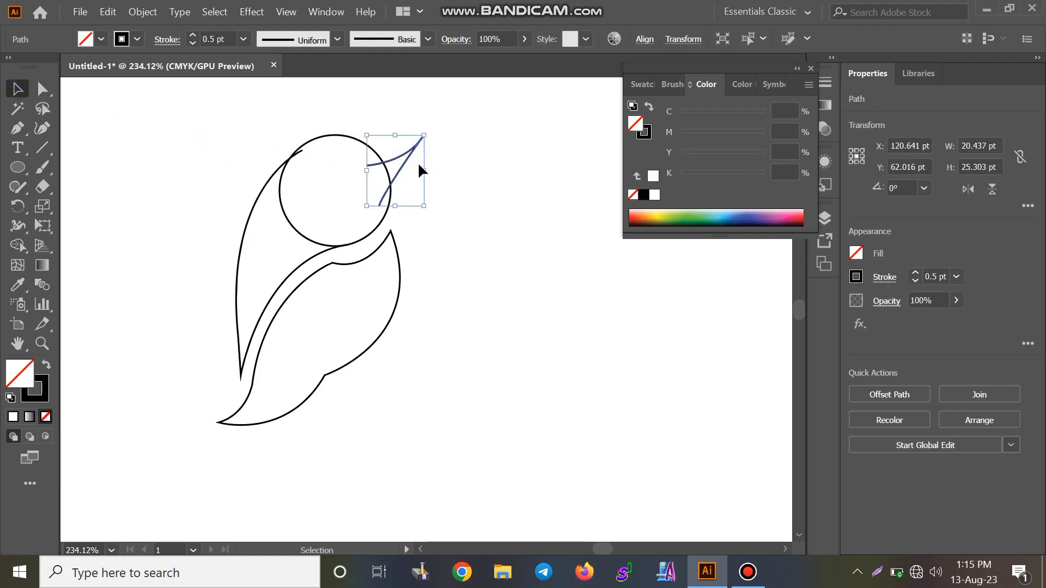
drag(416, 156, 434, 139)
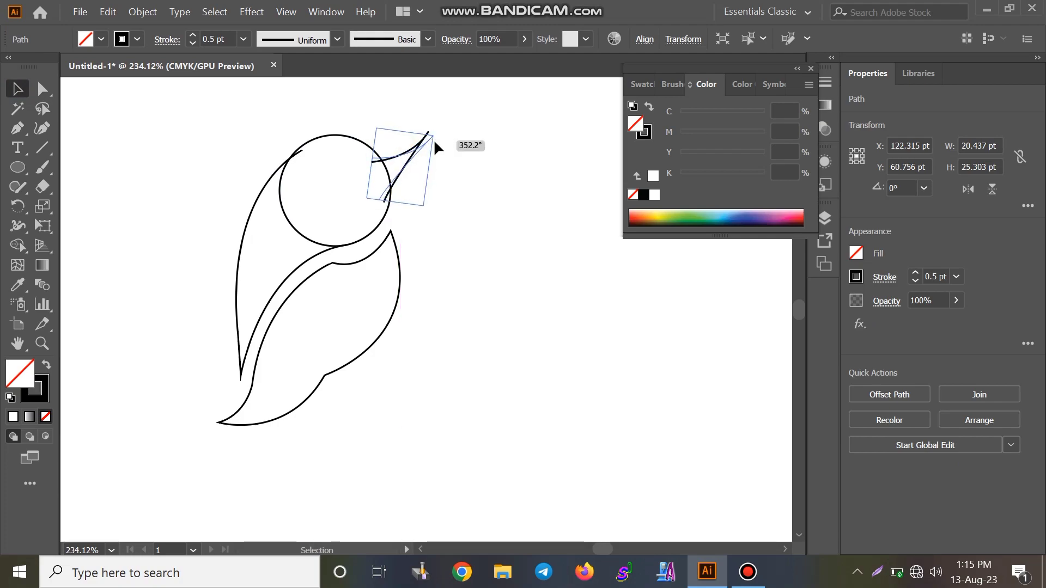
click(466, 161)
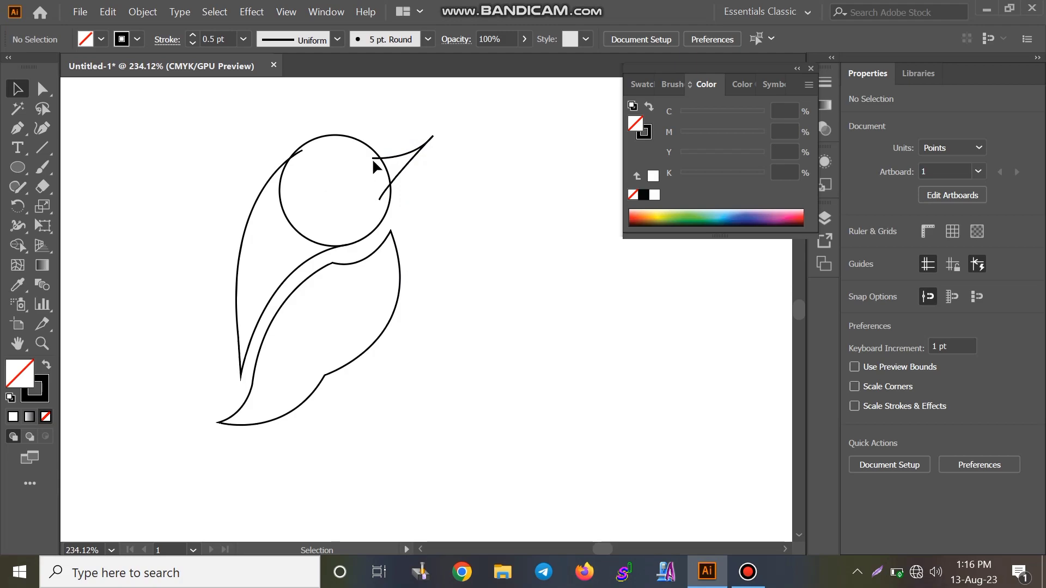
Step: Nudge the leaf-shaped body upward so it tucks beneath the head circle
scroll(443, 298, up, 1)
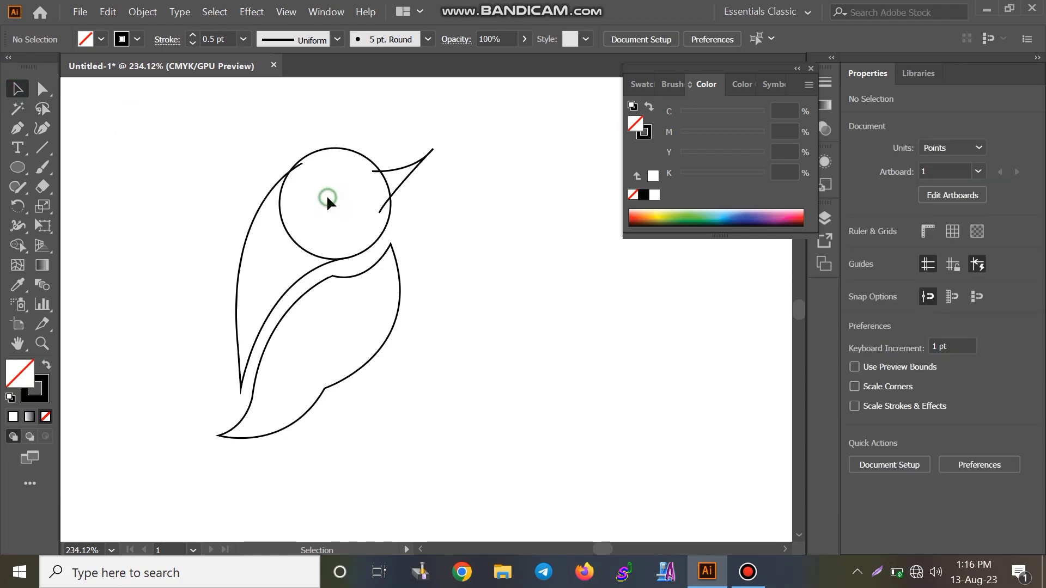
click(370, 270)
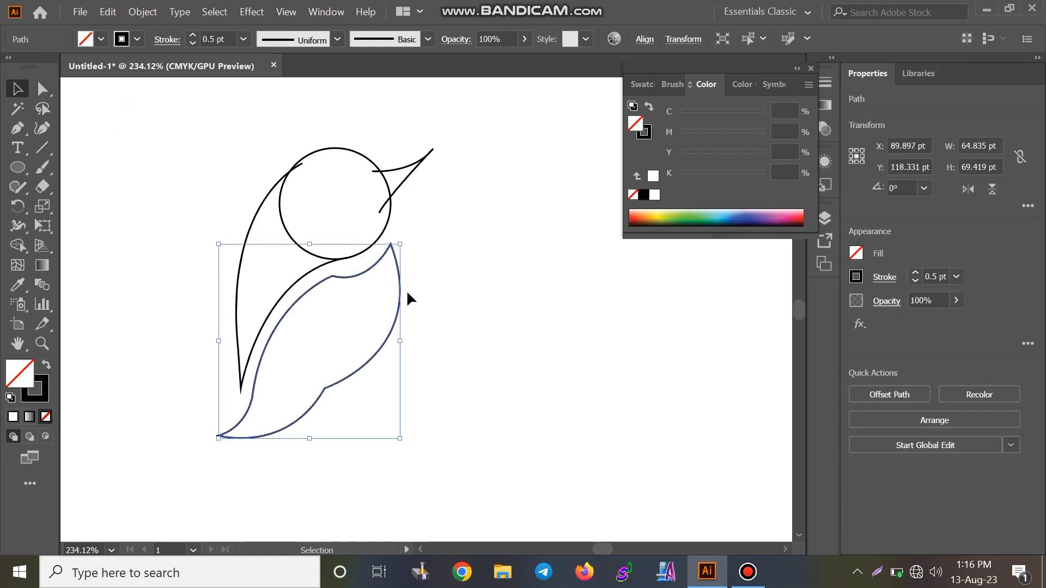
click(330, 330)
click(396, 322)
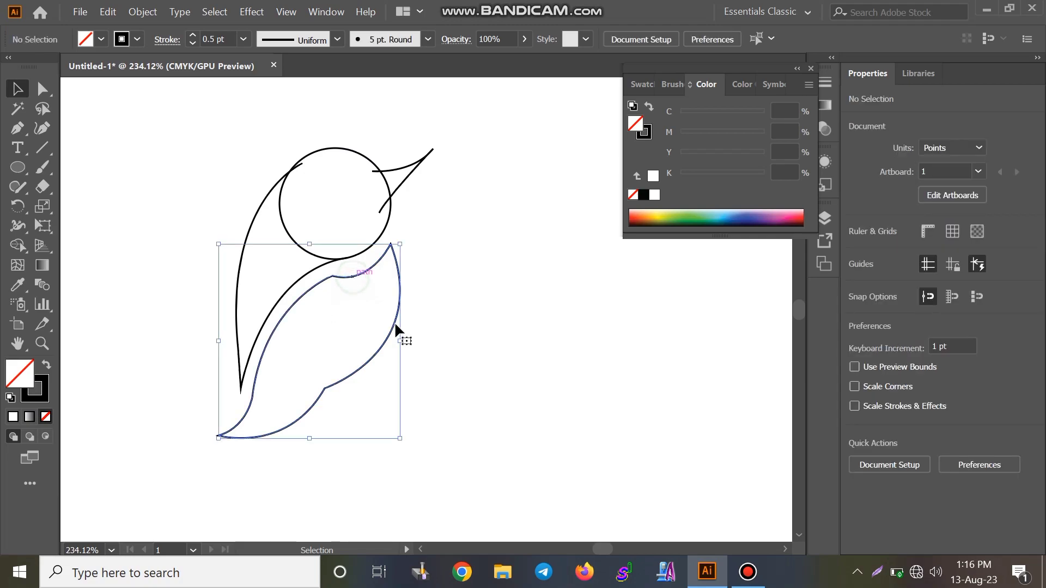
drag(392, 327, 396, 320)
click(458, 278)
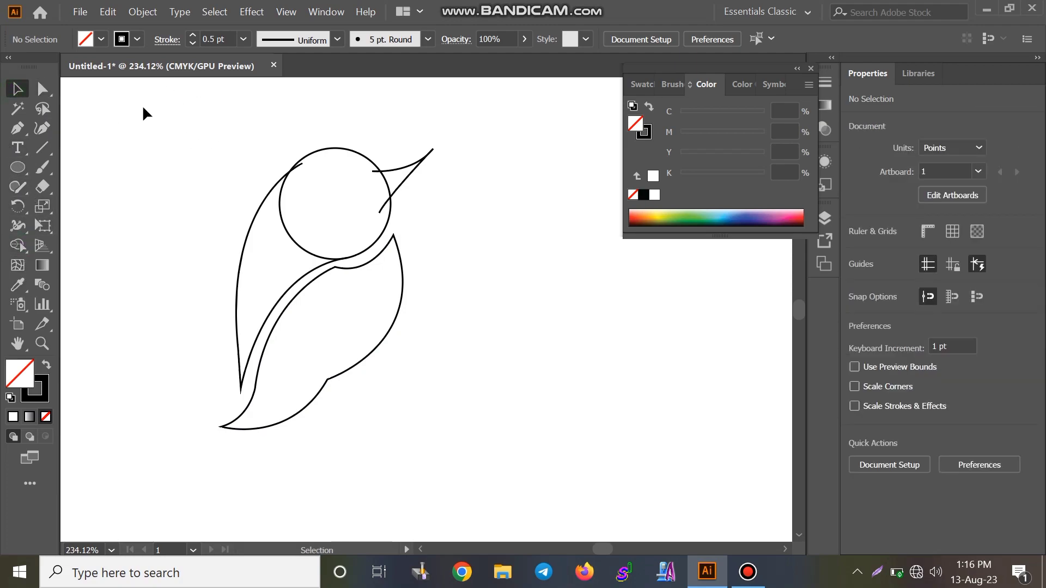
Step: Select the whole bird outline and fill the lower body black with the Shape Builder
drag(144, 107, 521, 473)
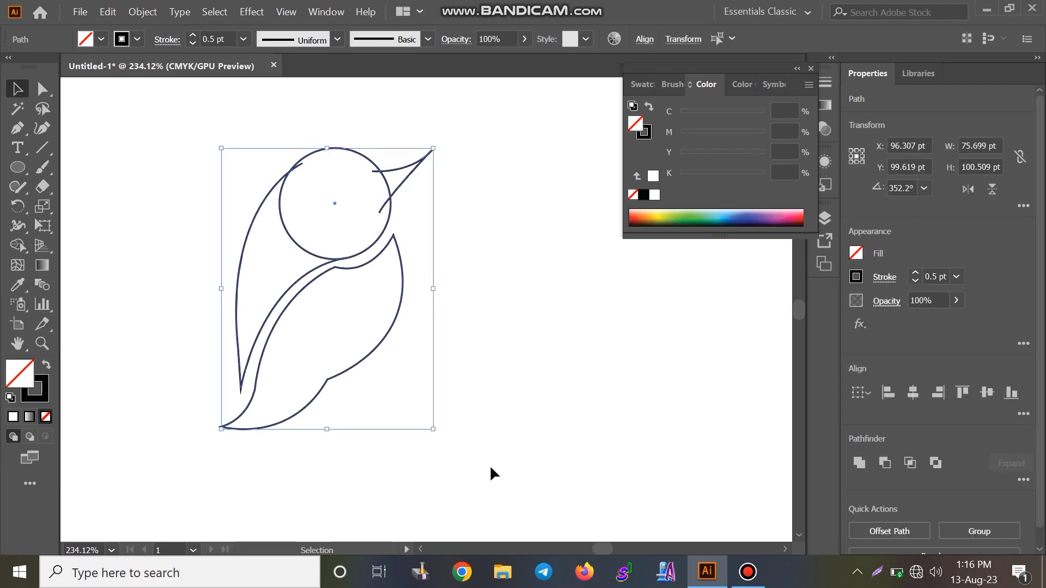
click(22, 246)
click(102, 37)
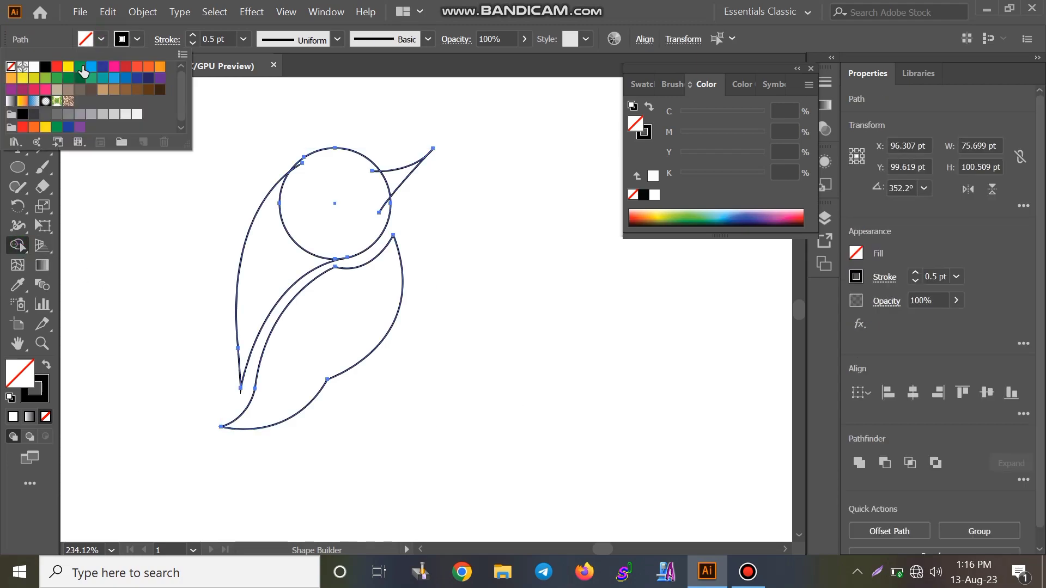
click(45, 66)
click(327, 299)
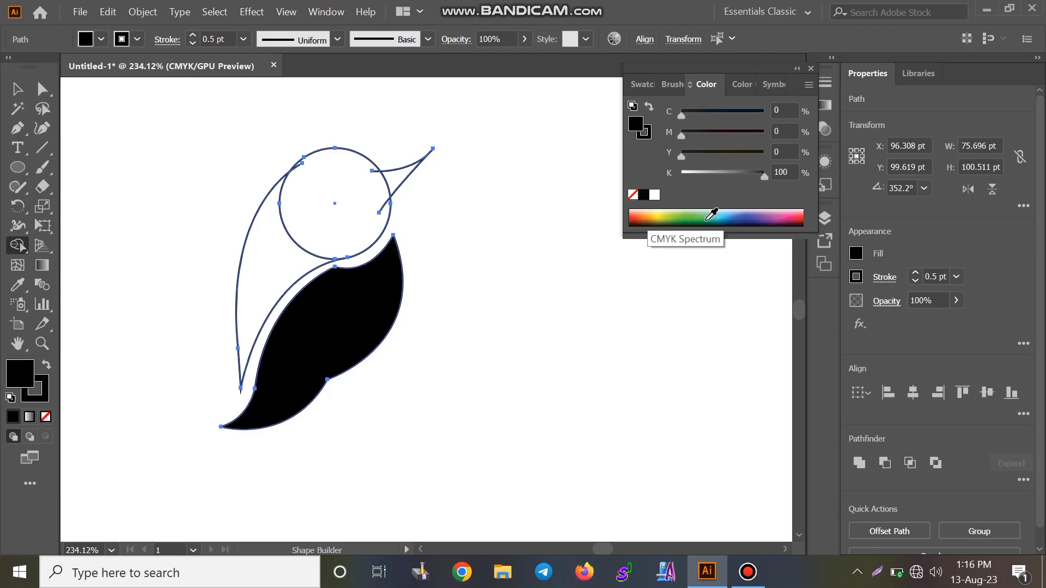
Step: Fill the head black and the back region orange, then pick yellow-green for the beak
click(724, 215)
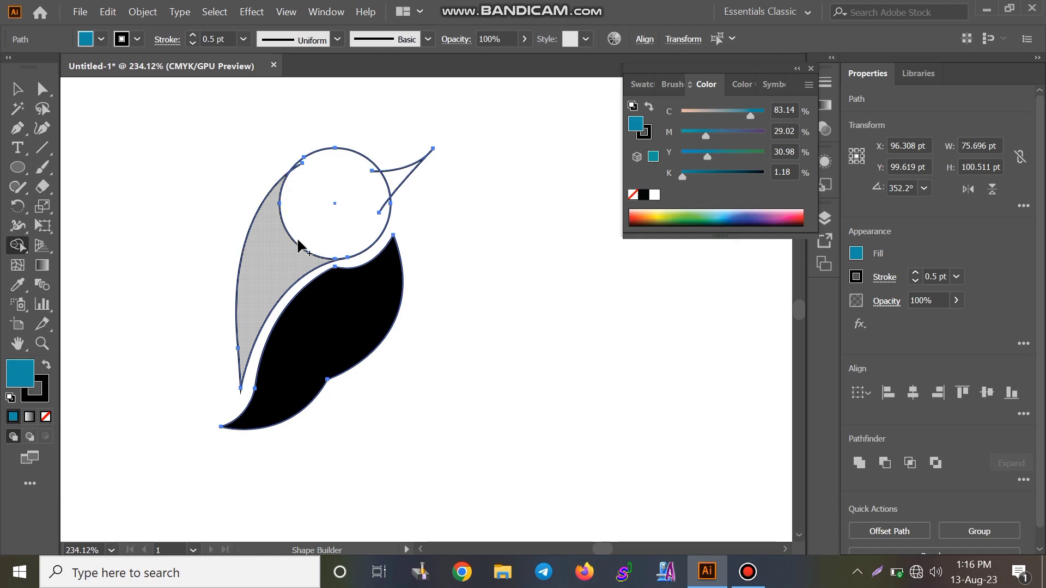
click(644, 194)
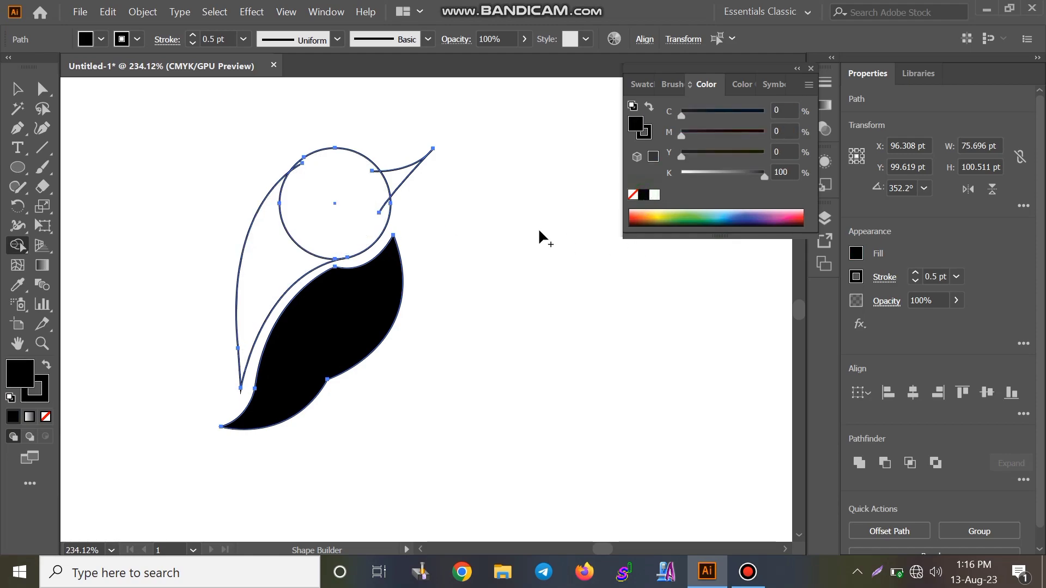
click(327, 198)
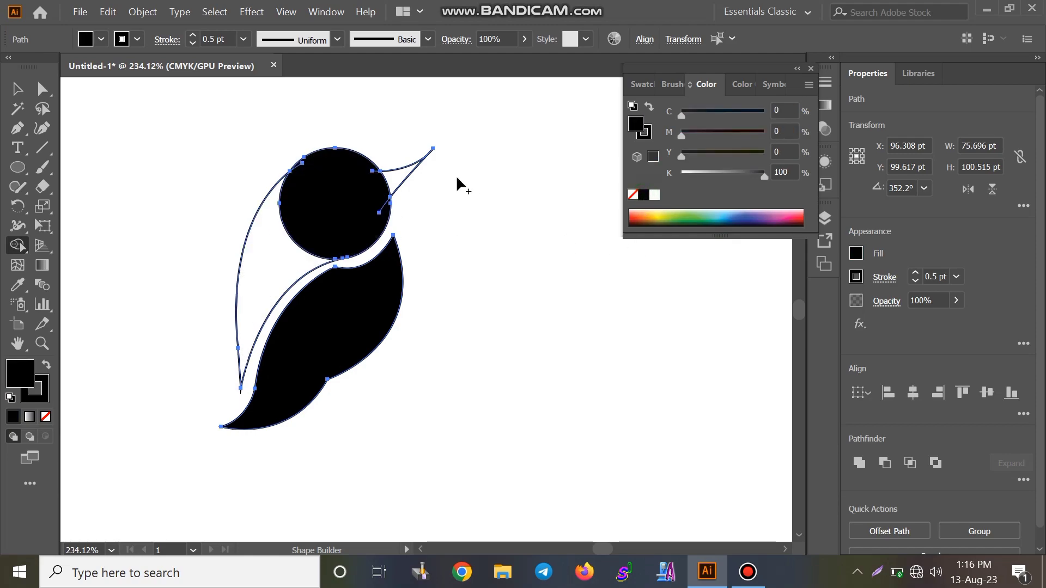
click(643, 214)
click(268, 274)
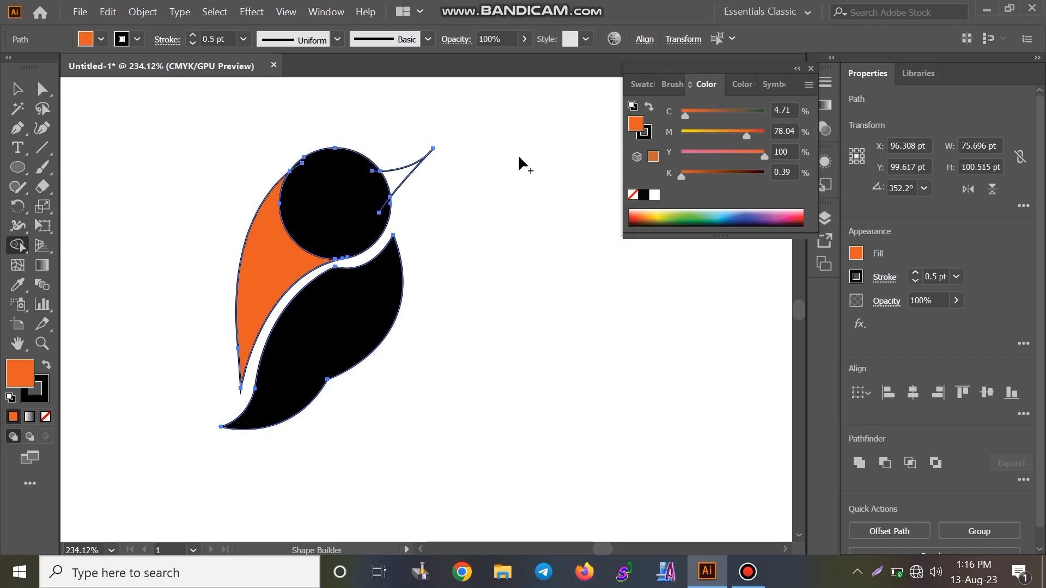
click(674, 218)
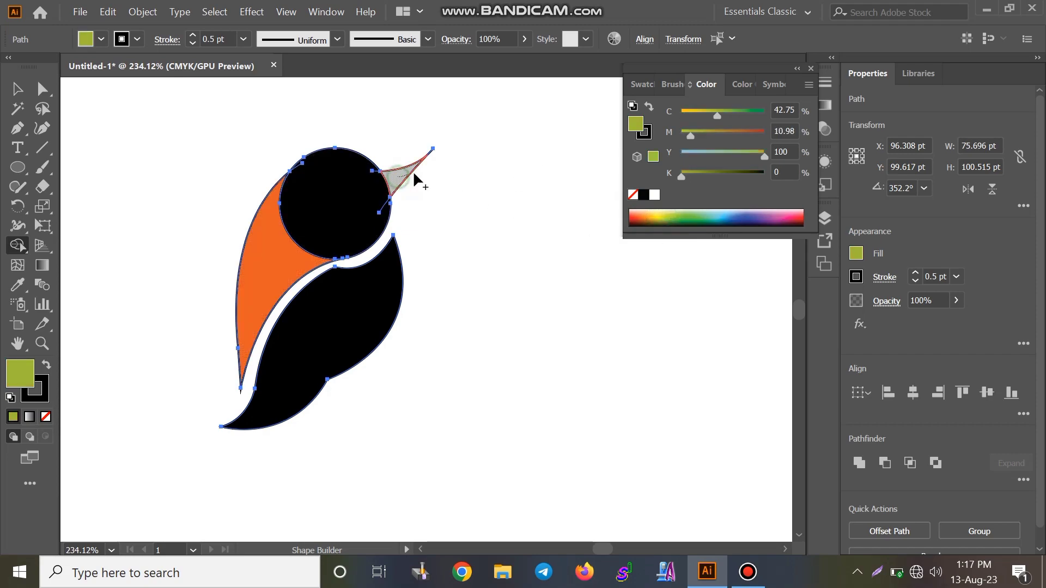
Step: Recolour the bird's body blue from the Color spectrum
key(v)
click(419, 108)
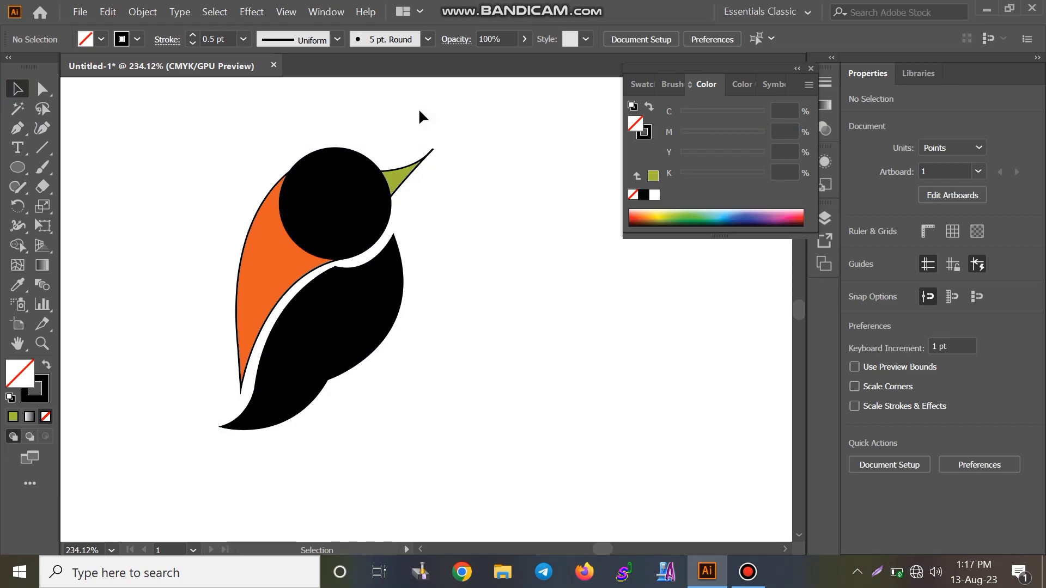
click(340, 218)
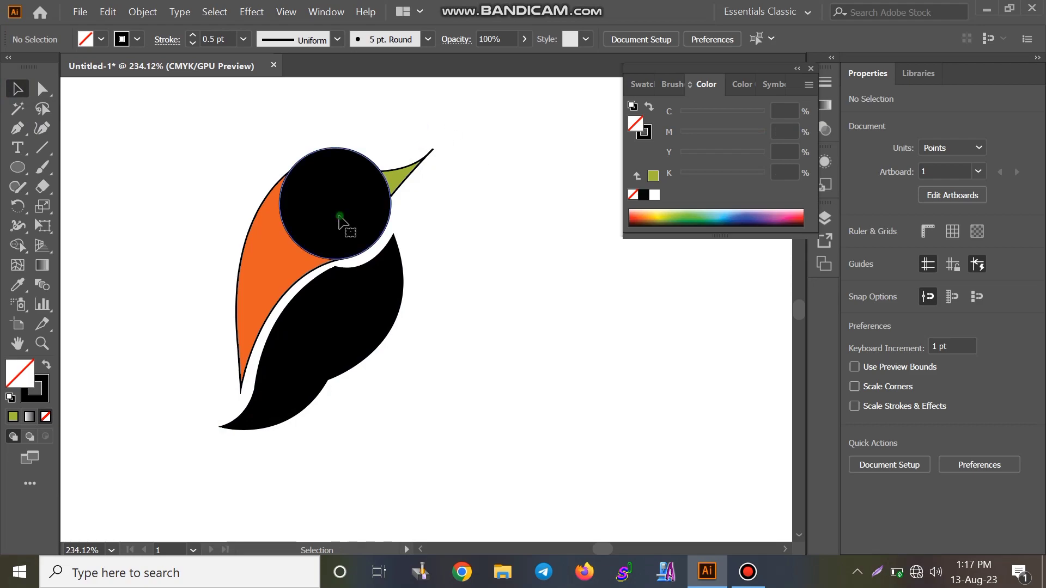
click(357, 311)
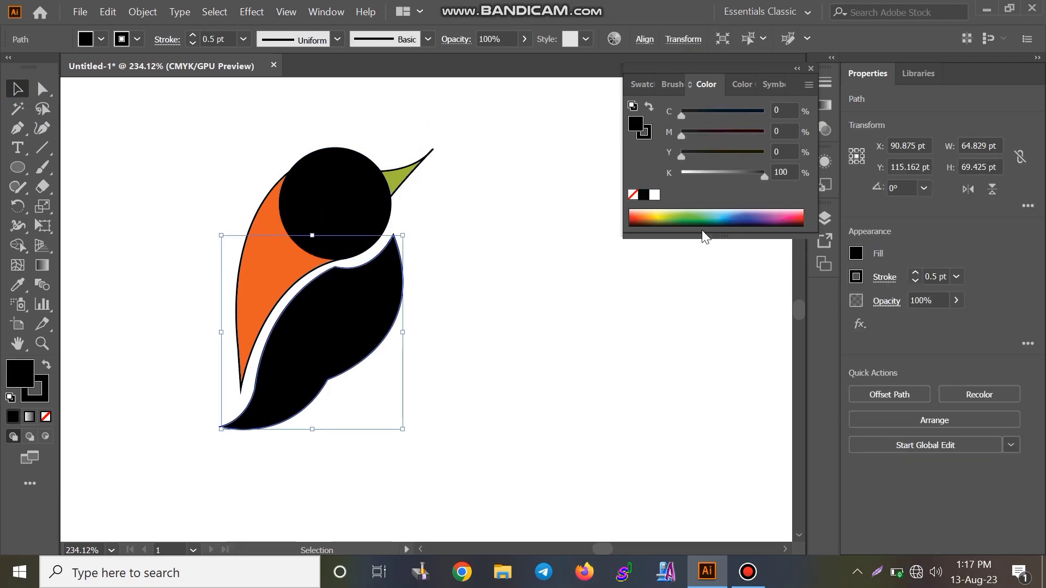
click(727, 213)
click(518, 294)
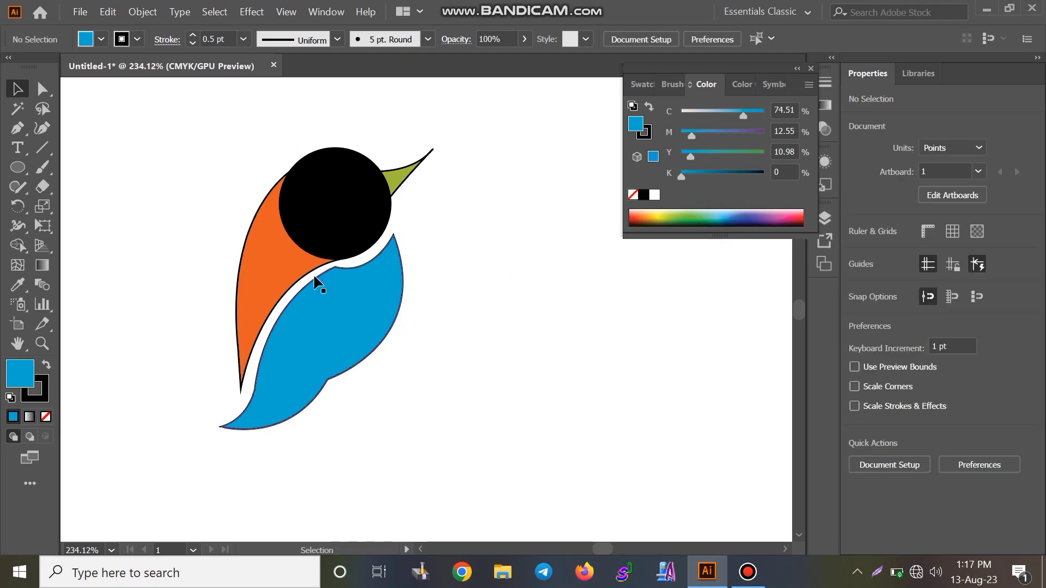
Step: Give the orange wing a white-to-black gradient
click(263, 256)
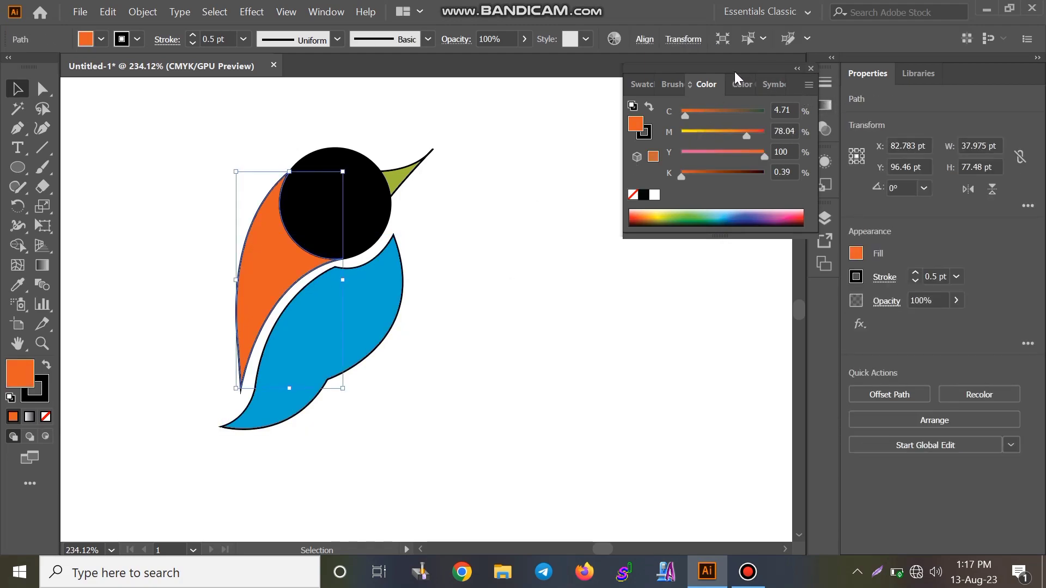
click(825, 104)
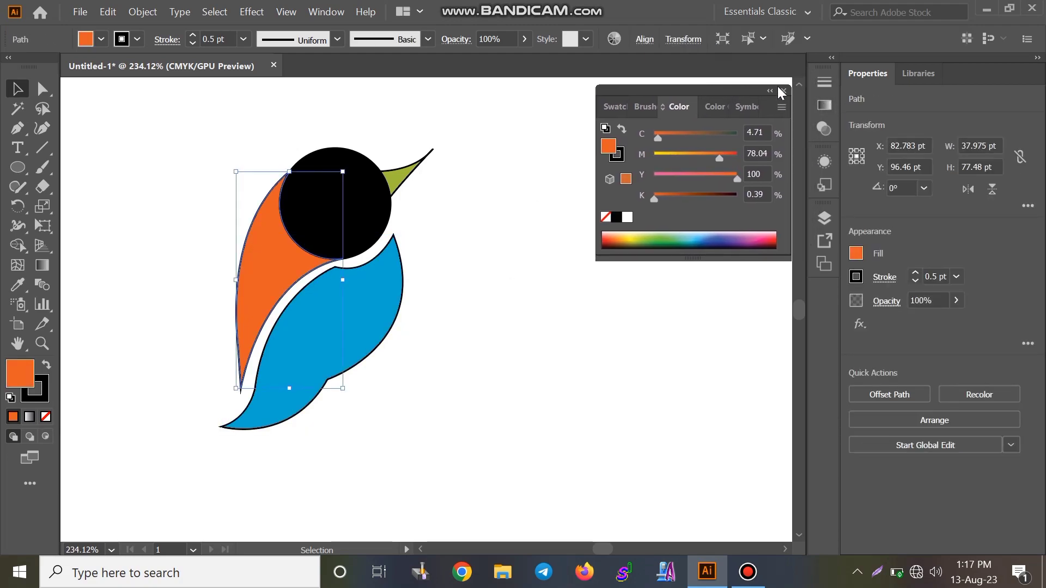
click(825, 104)
click(628, 106)
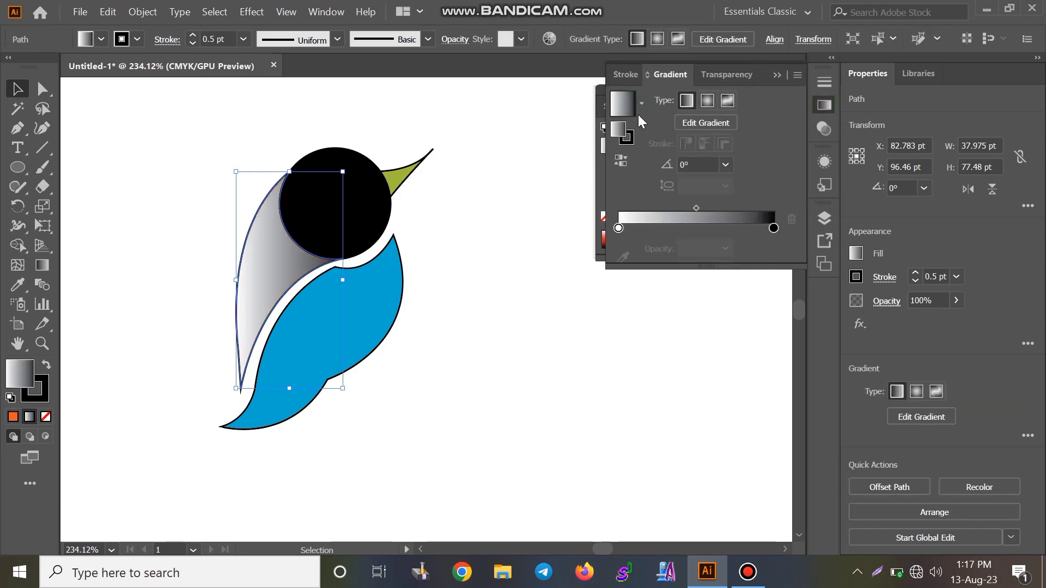
click(514, 229)
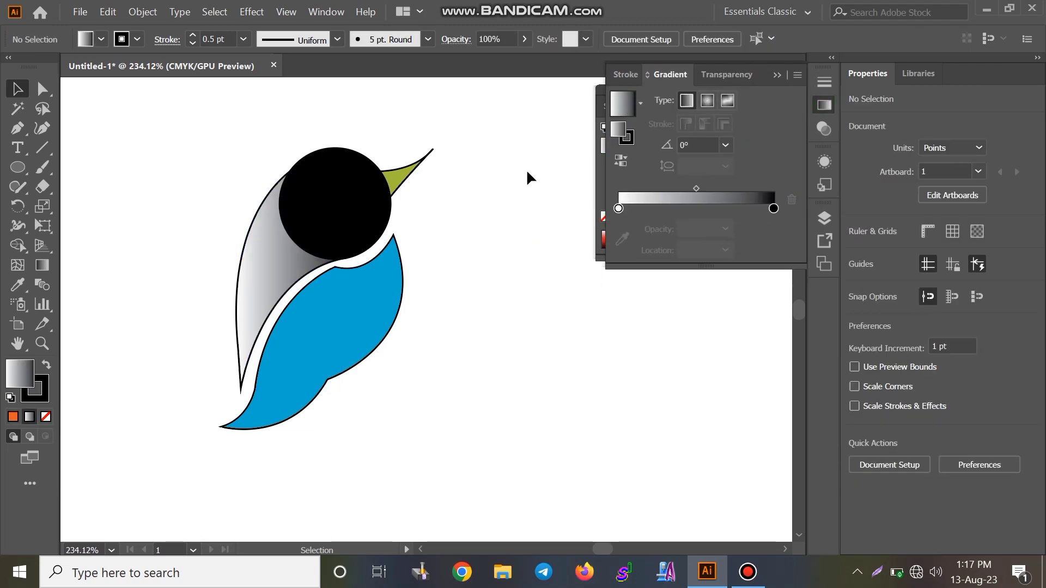
Step: Turn the green beak pure red using the CMYK Red swatch
click(778, 75)
click(406, 178)
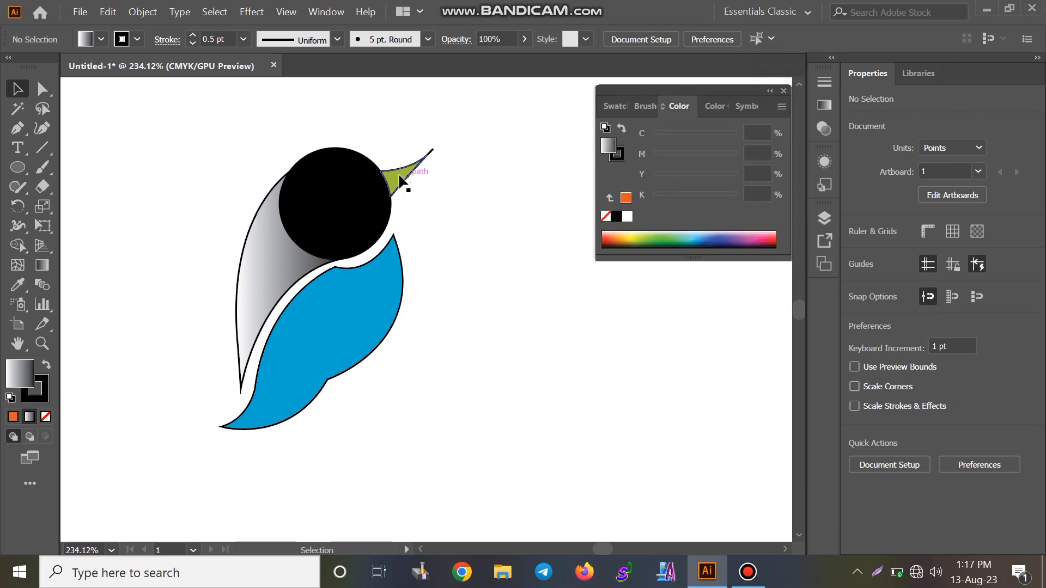
click(609, 238)
click(759, 239)
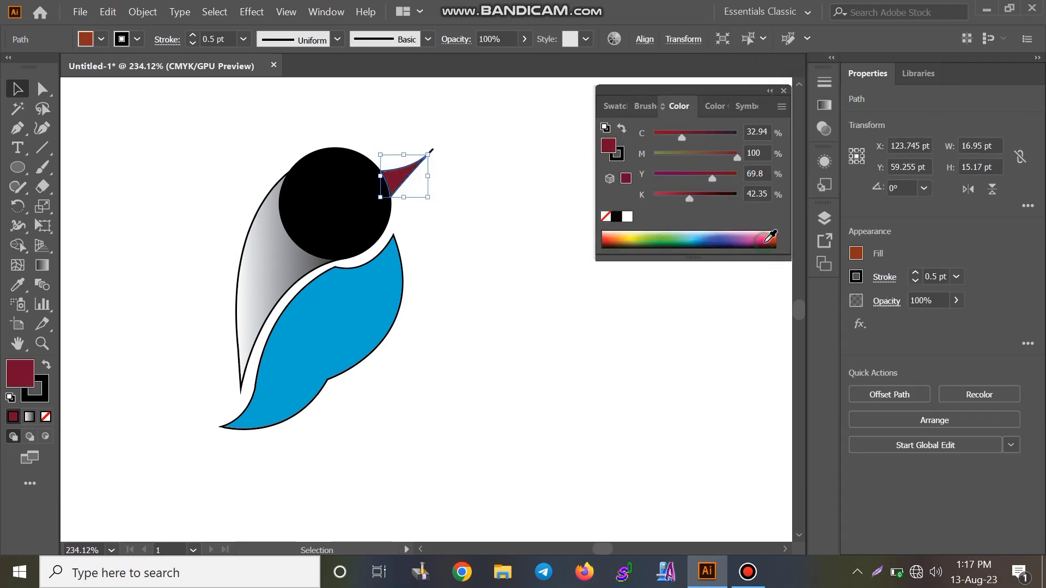
click(607, 238)
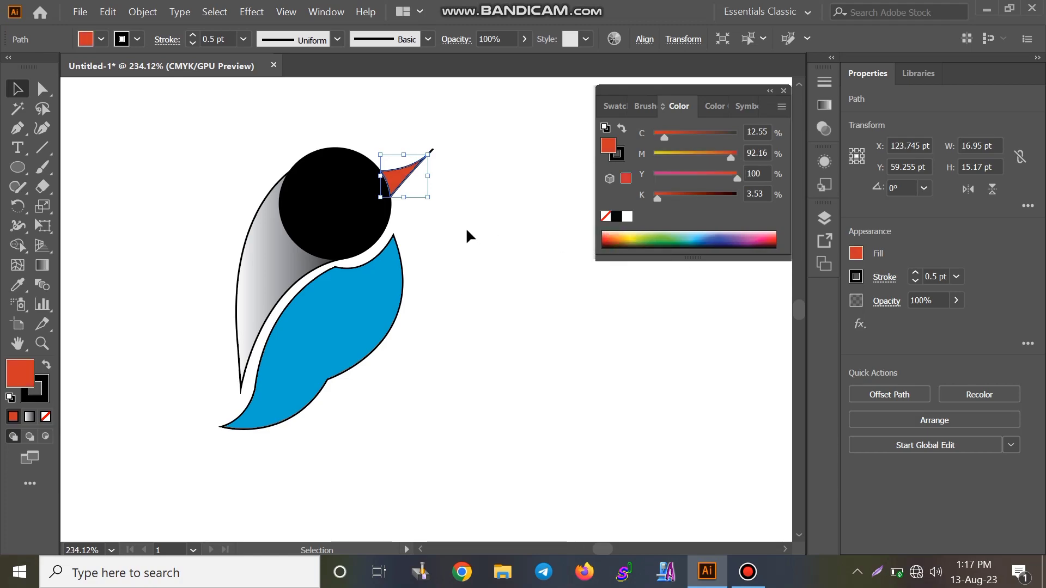
click(91, 38)
click(73, 67)
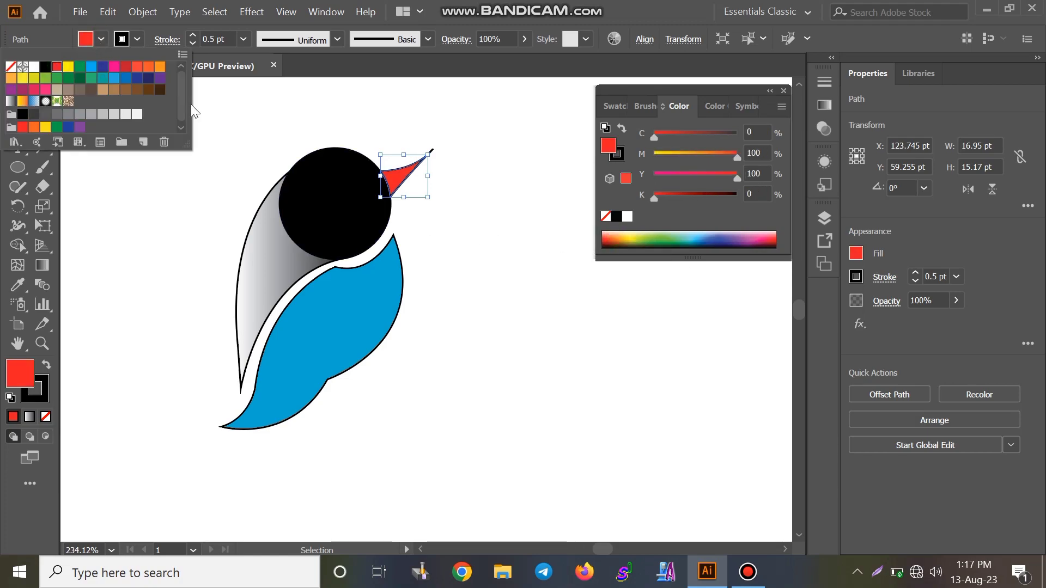
click(502, 196)
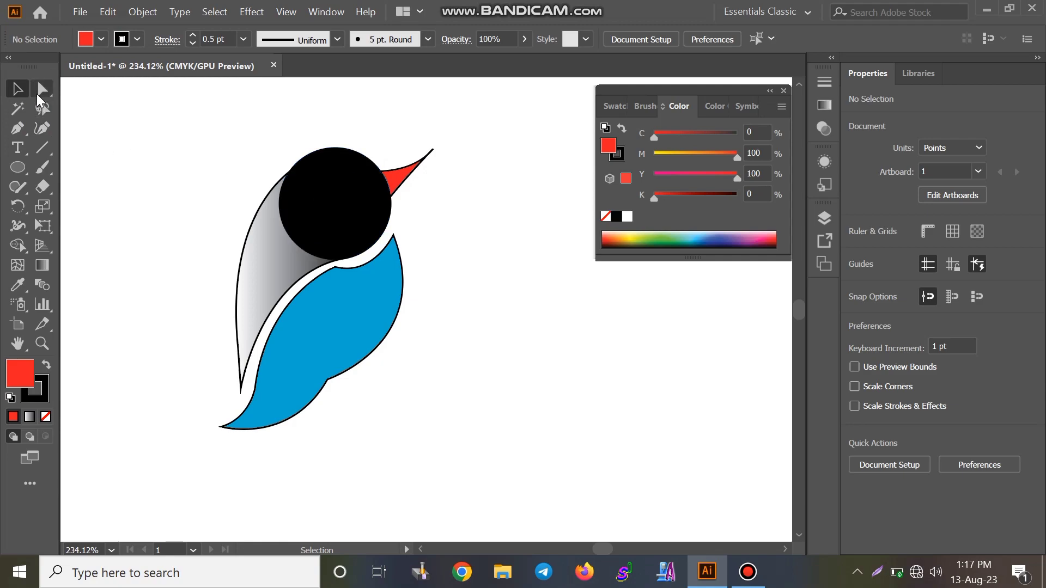
Step: Draw a small white-filled eye circle inside the black head
click(18, 167)
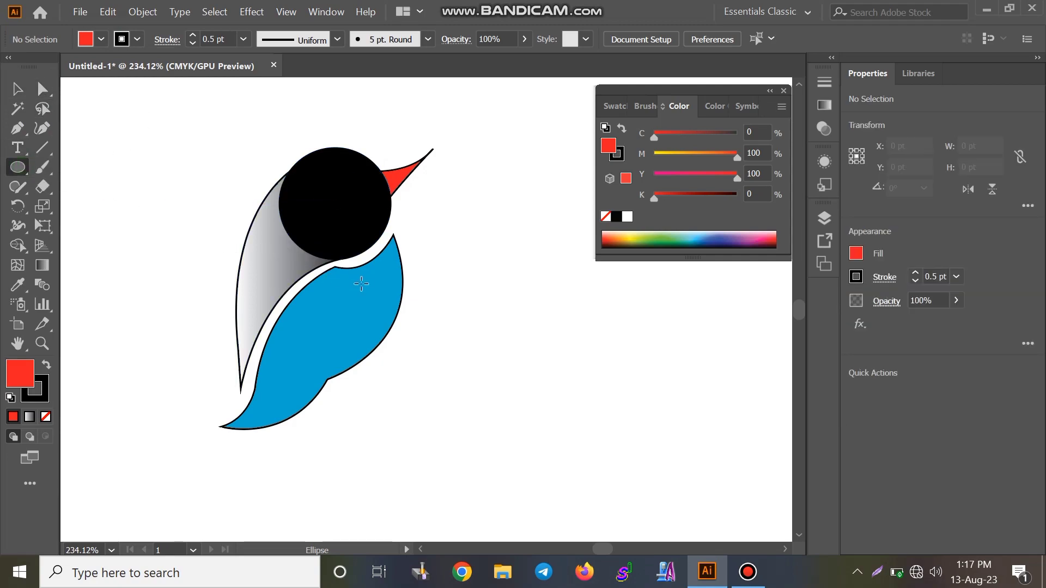
mouse_move(340, 189)
mouse_down()
mouse_move(352, 198)
mouse_move(354, 186)
mouse_up()
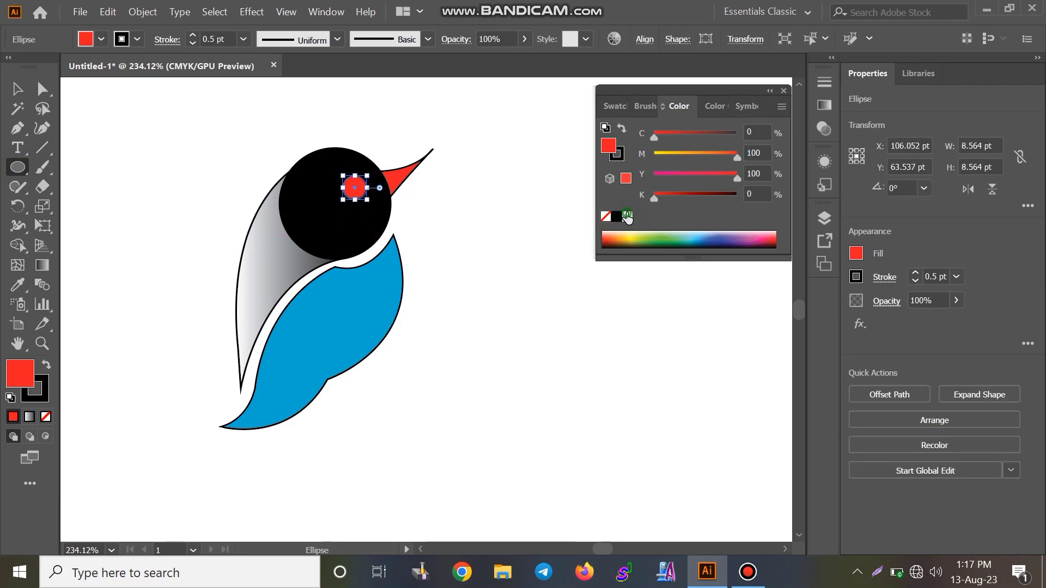
click(627, 217)
click(467, 246)
click(559, 312)
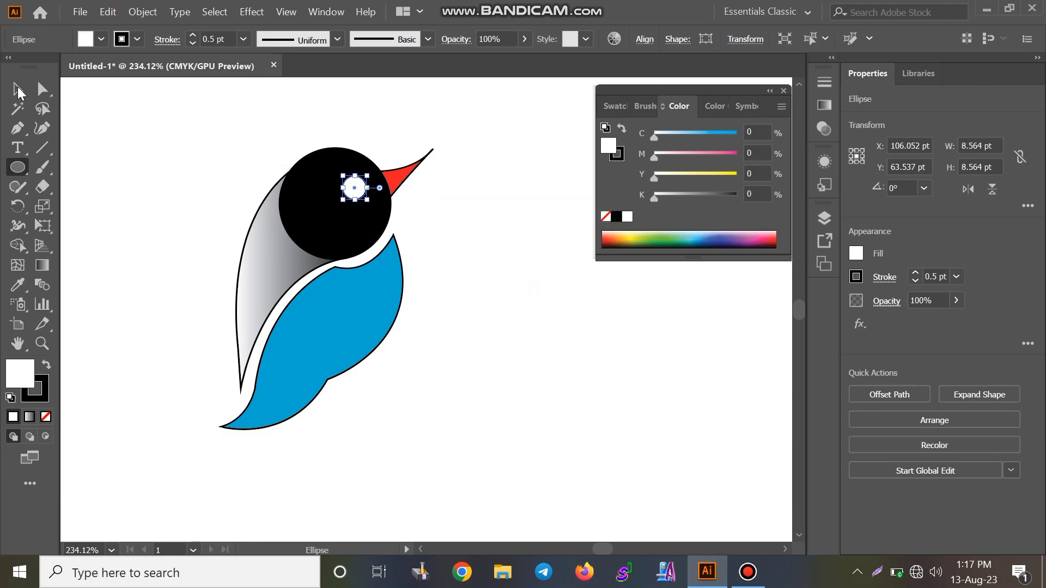
click(18, 89)
click(201, 158)
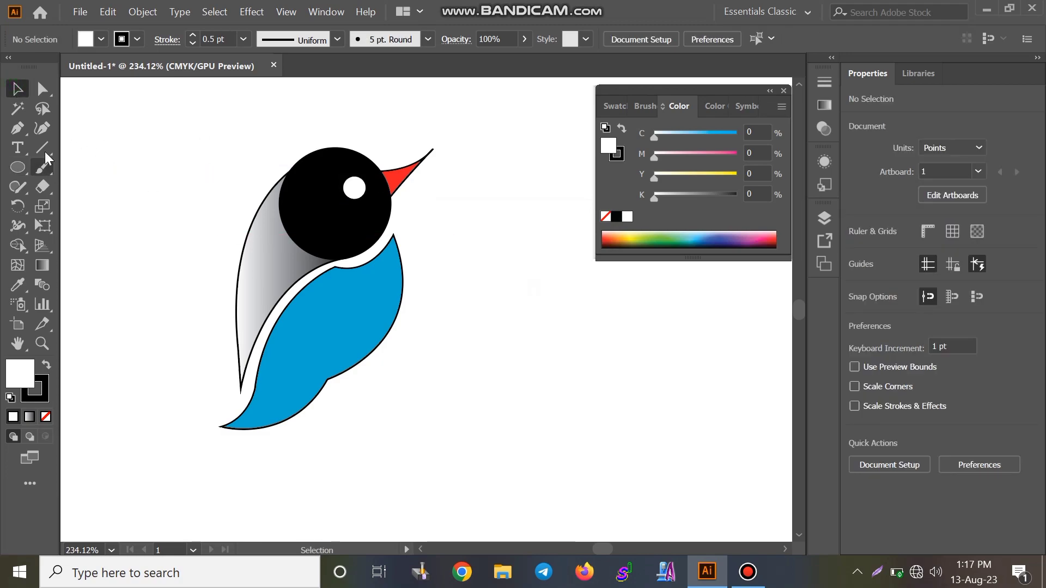
Step: Add a tiny black pupil circle, moved up into the white eye
click(18, 168)
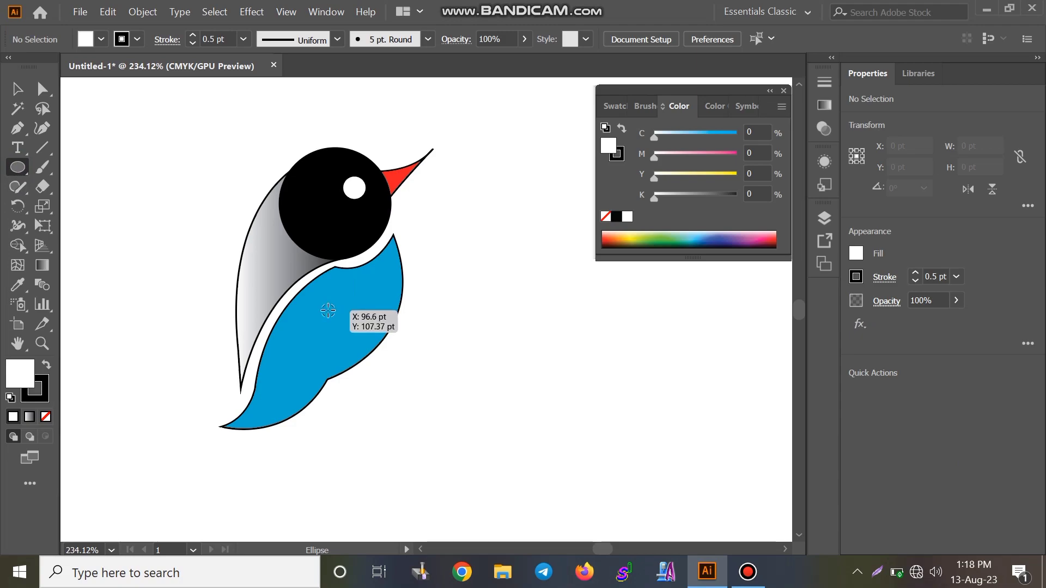
drag(333, 311, 331, 310)
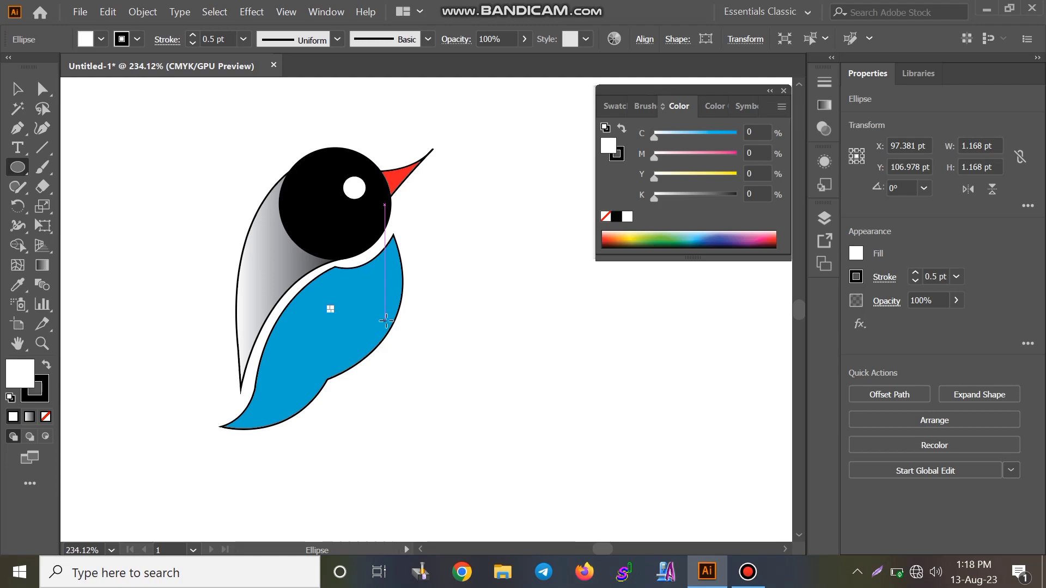
key(Up)
key(Up)
key(Up)
click(616, 217)
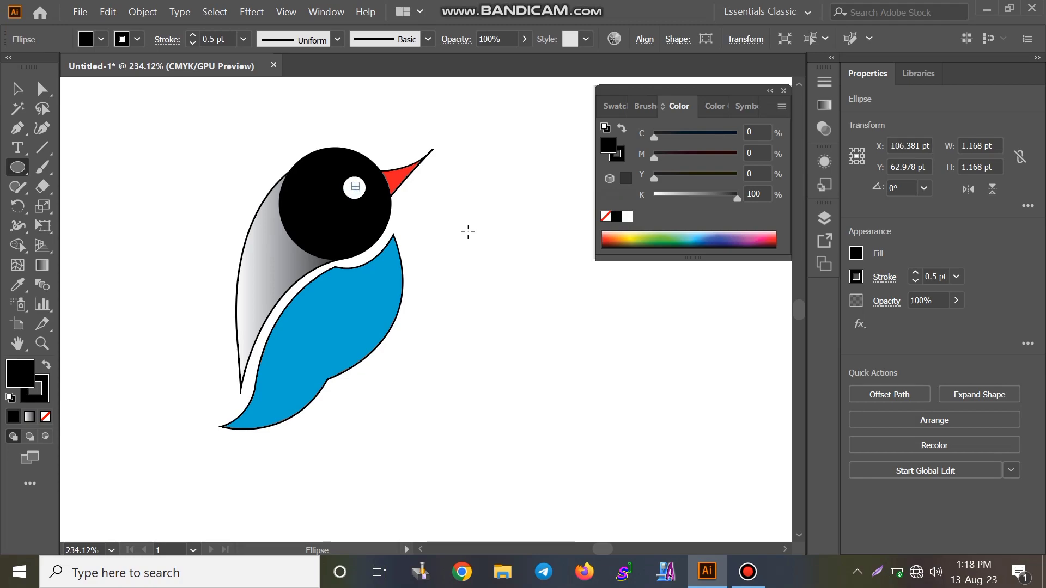
click(468, 232)
click(562, 315)
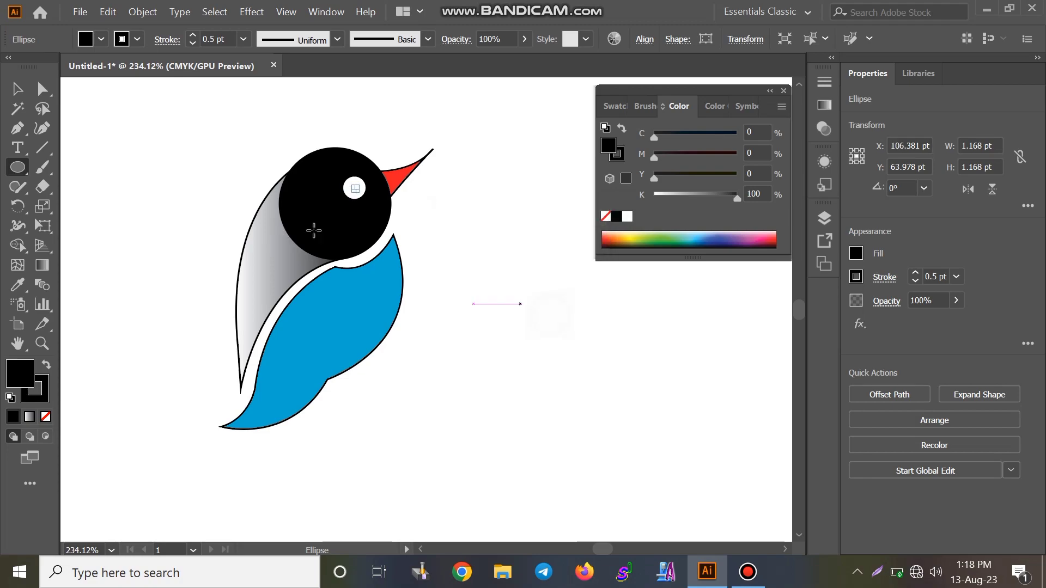
click(17, 89)
click(195, 165)
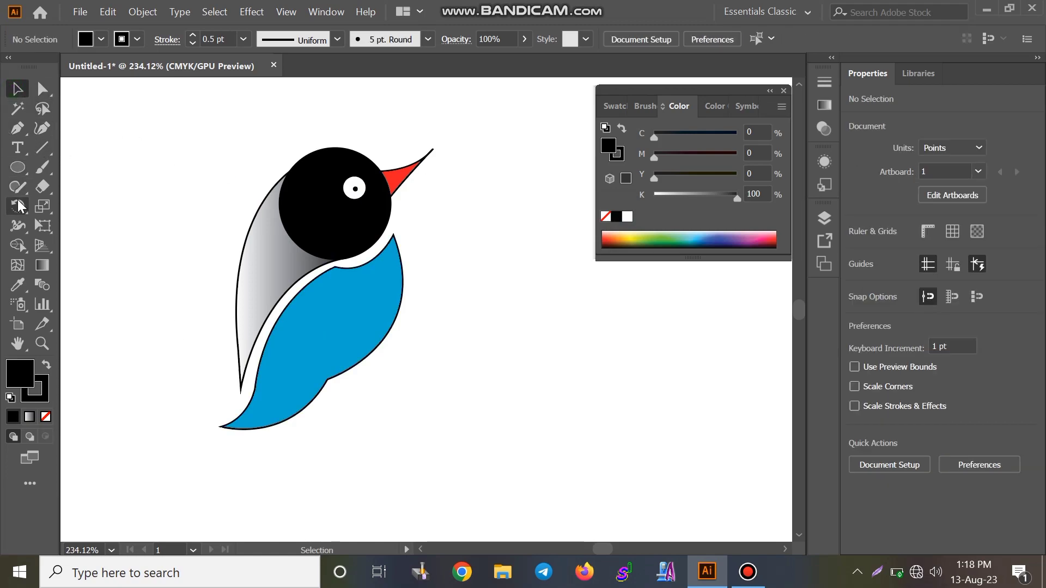
Step: Draw a curved Pen path from the tail tip up across the blue body
click(24, 135)
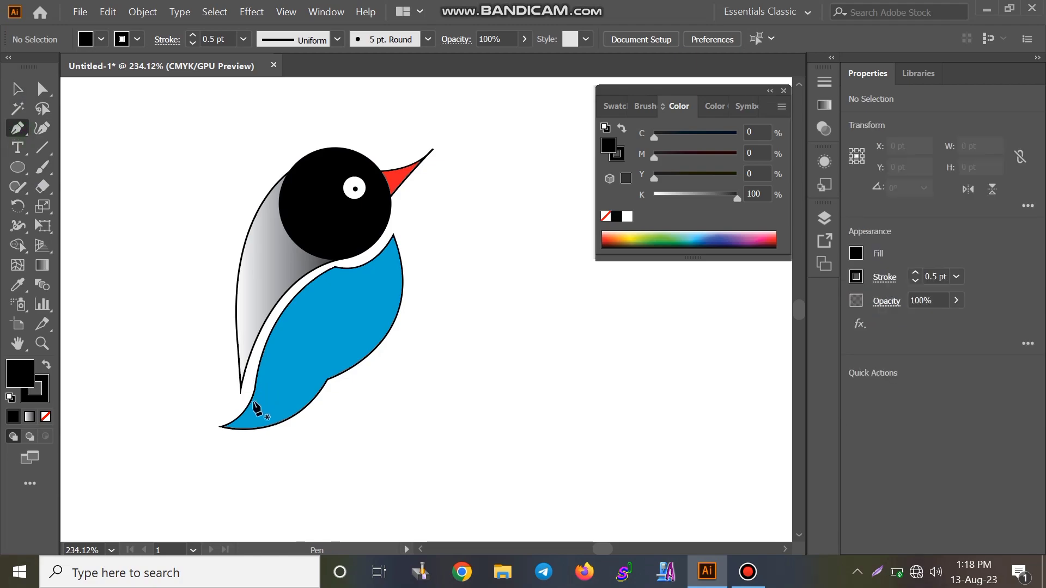
click(220, 427)
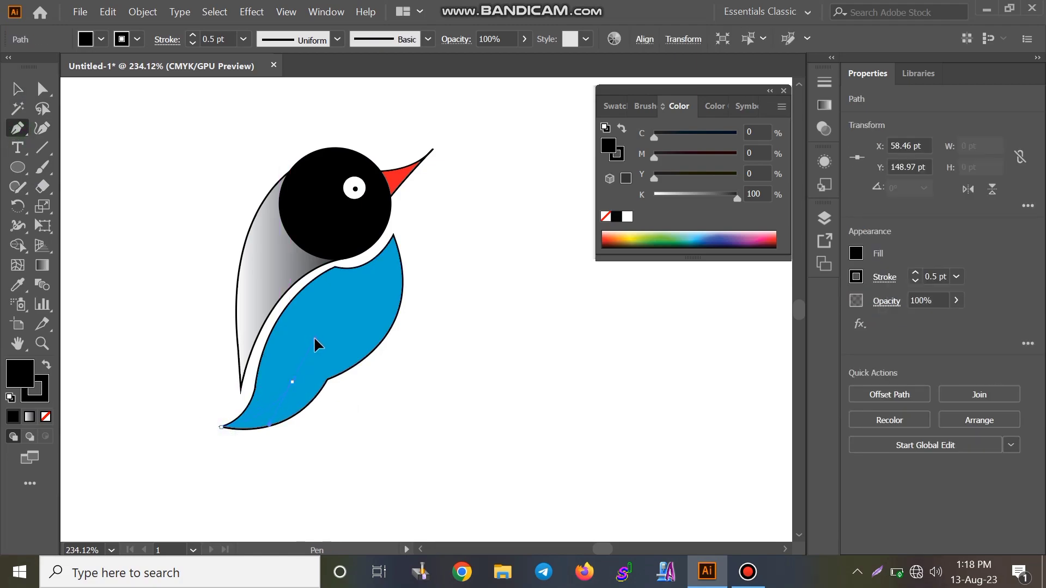
drag(318, 347, 318, 348)
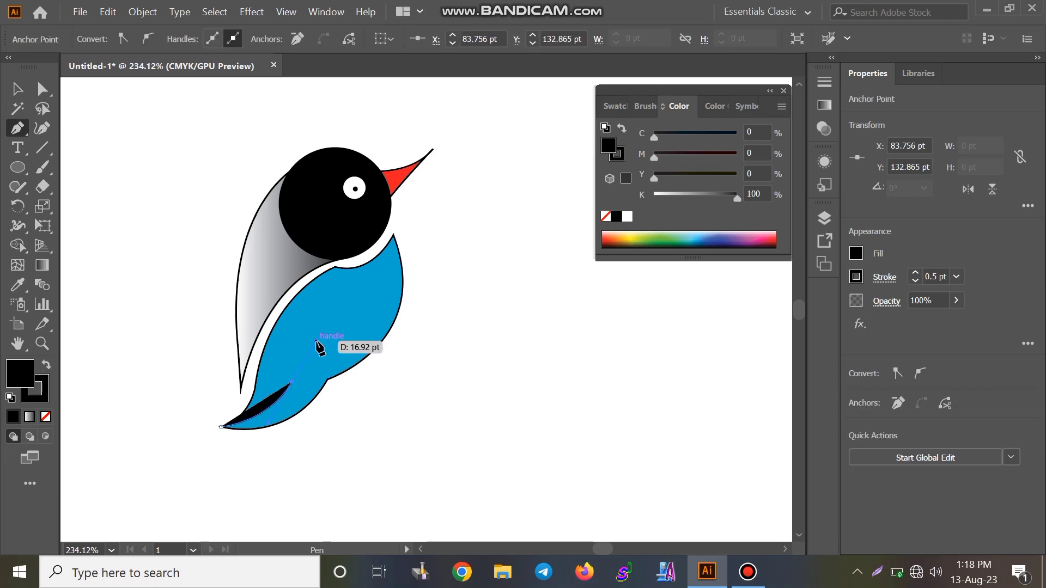
click(316, 342)
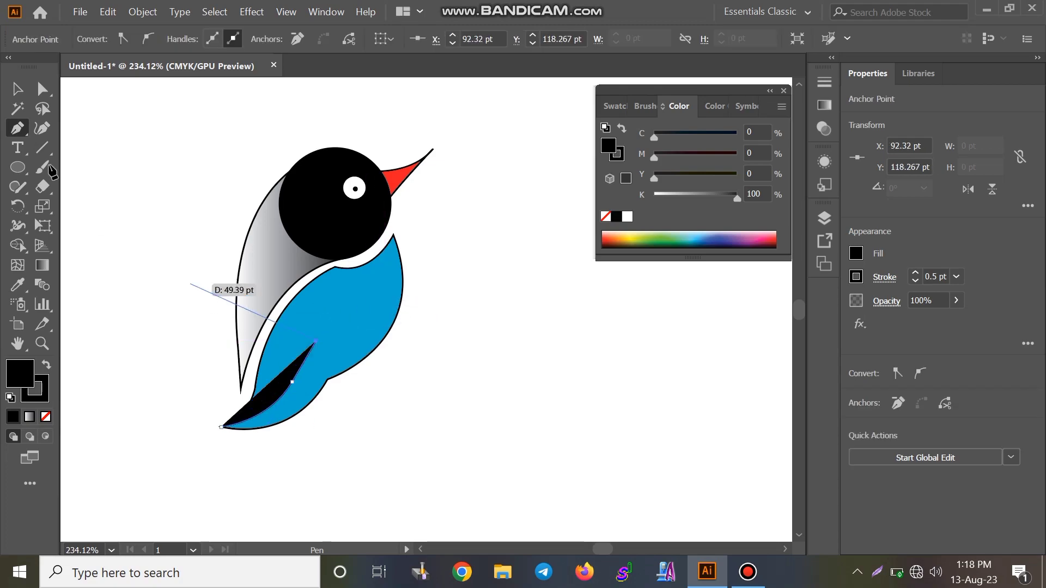
click(17, 89)
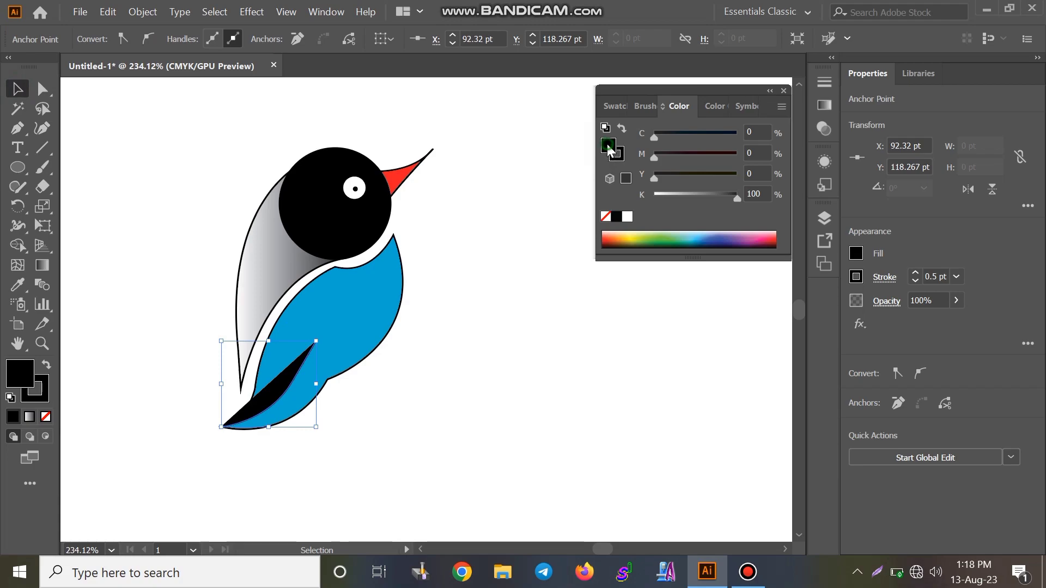
Step: Set the stripe path's fill to None and its stroke weight to 3 pt
click(606, 217)
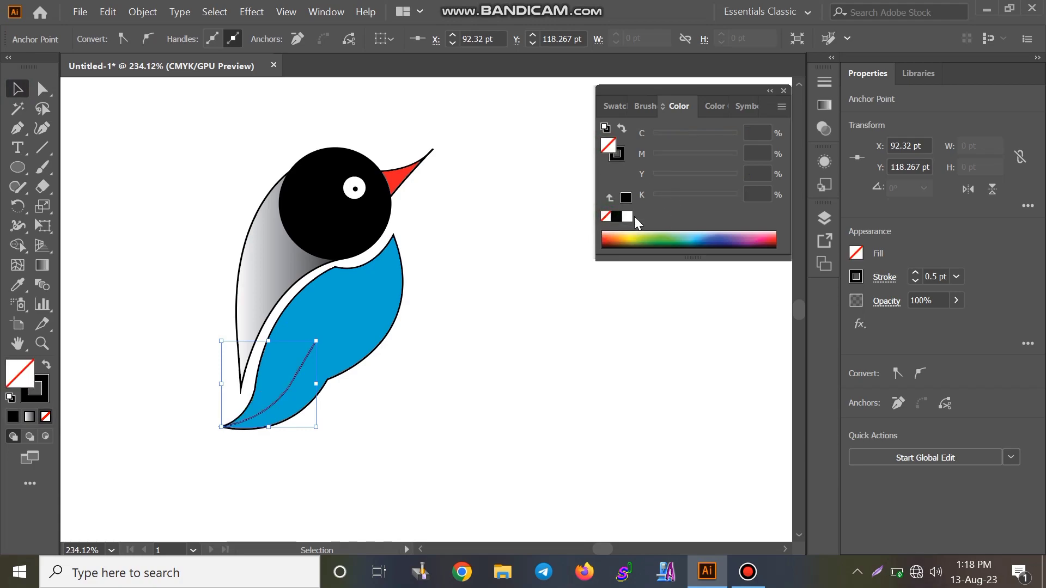
click(915, 273)
click(915, 273)
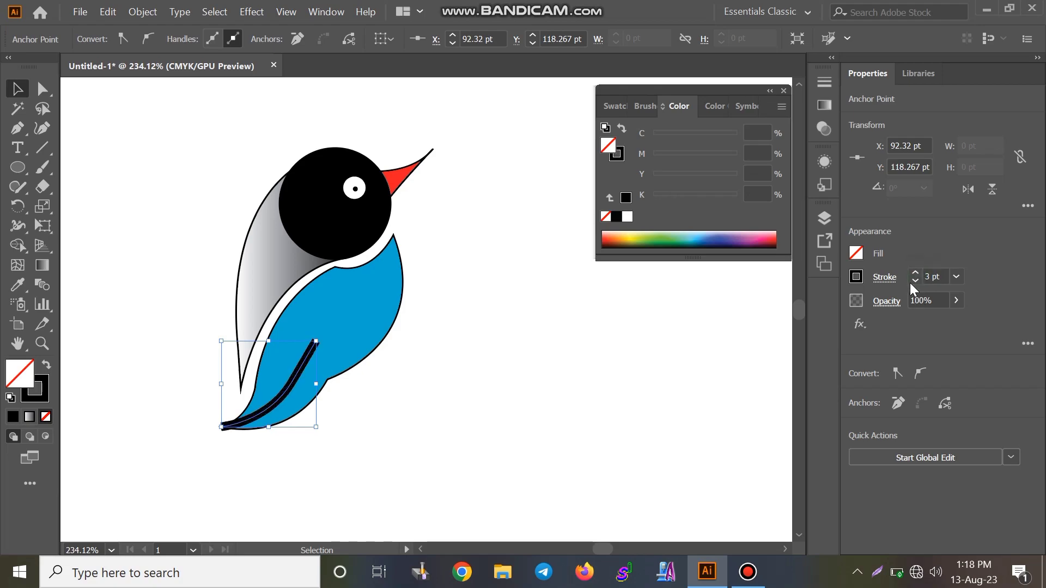
click(403, 376)
click(296, 381)
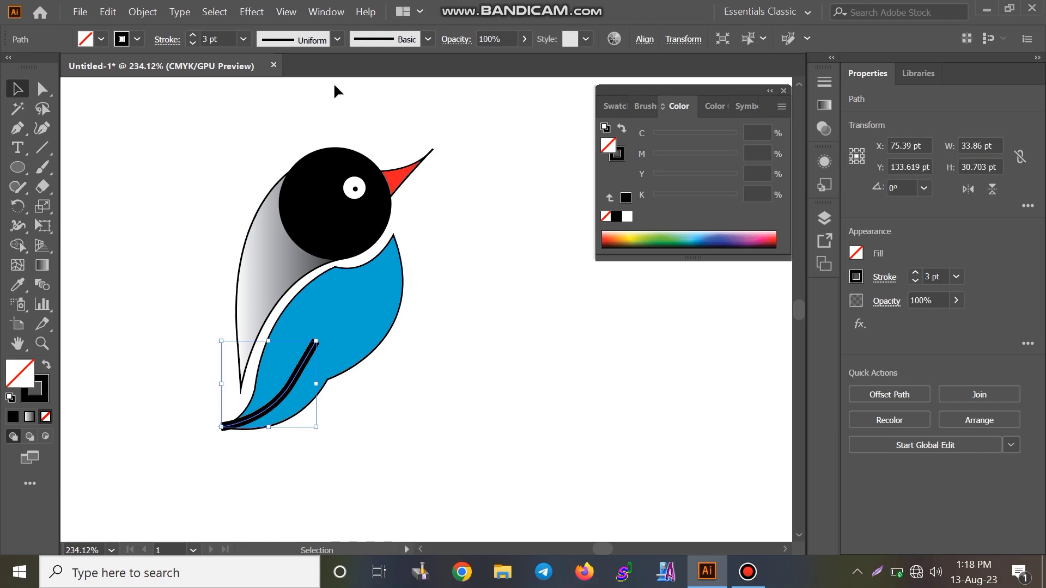
Step: Give the stripe a tapered stroke width profile
click(337, 40)
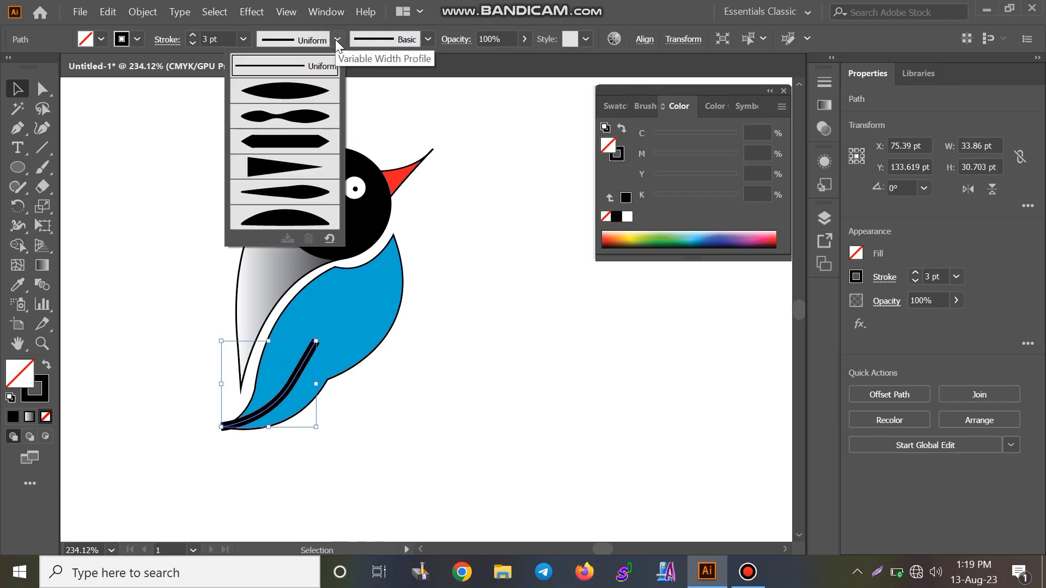
click(304, 188)
click(517, 327)
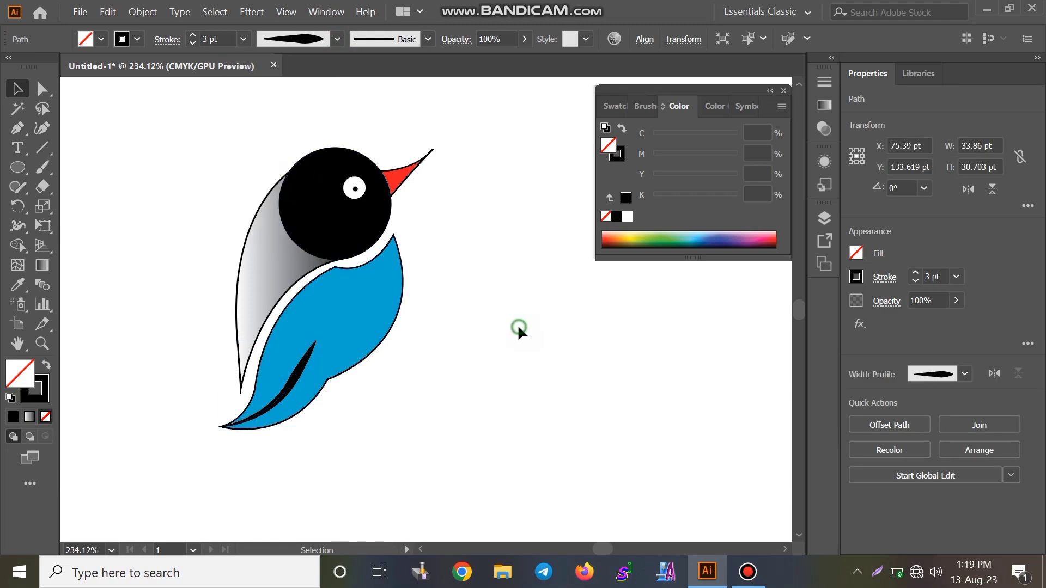
click(302, 375)
Step: Set the stripe's fill to None and its stroke colour to yellow
click(101, 38)
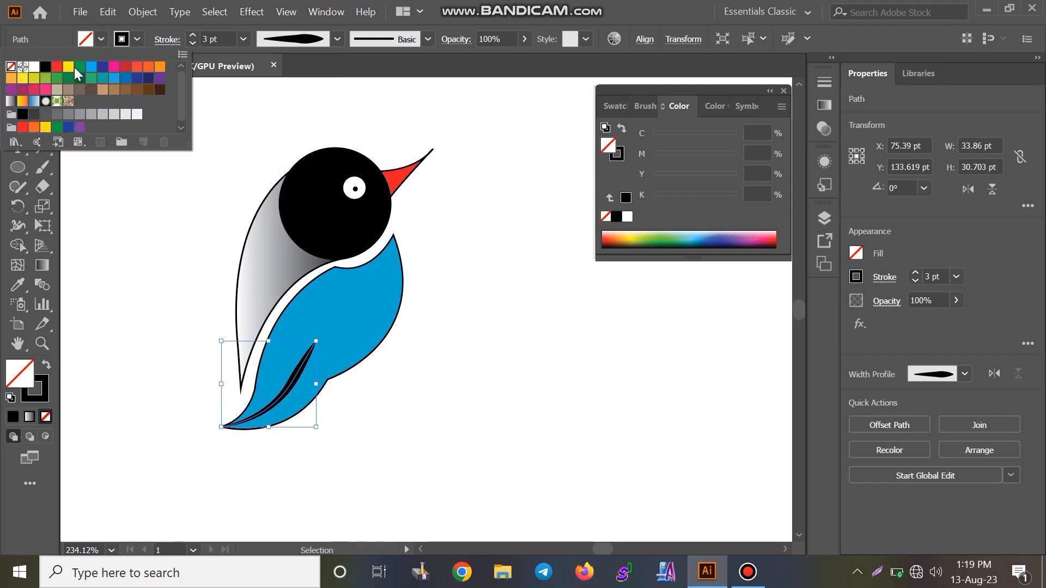
click(68, 66)
click(613, 157)
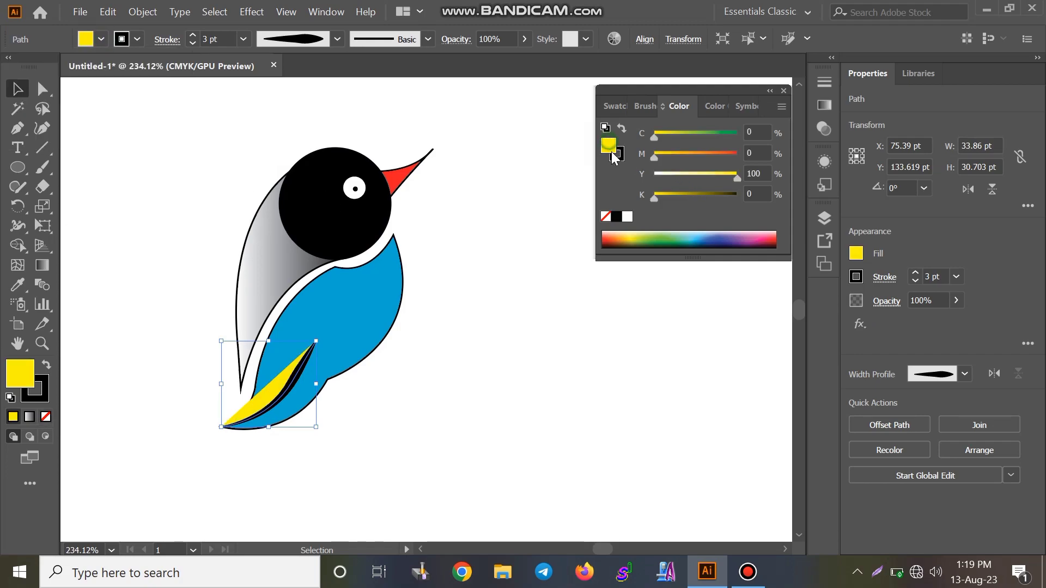
click(605, 217)
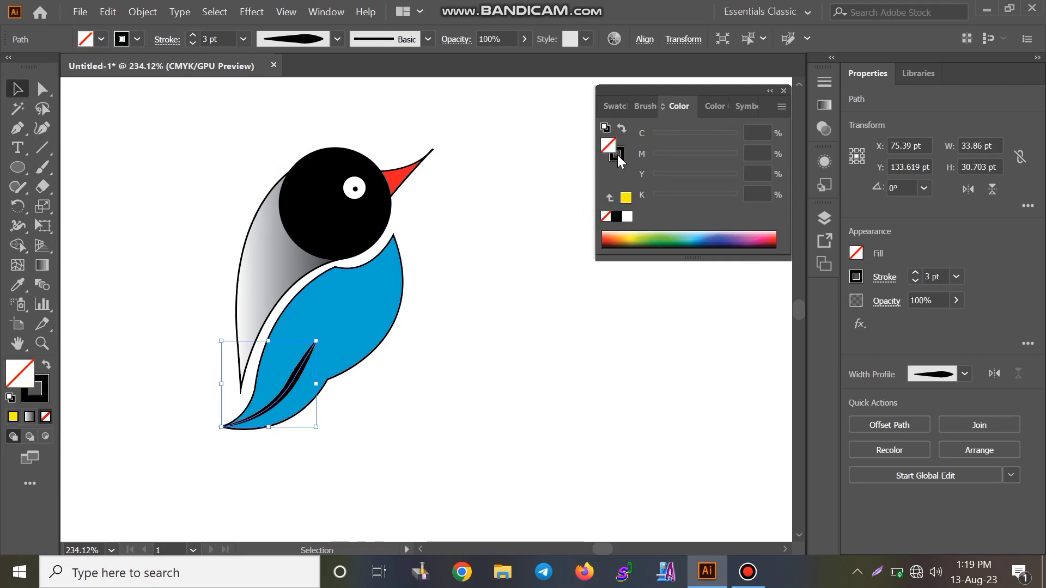
click(138, 39)
click(69, 71)
click(469, 294)
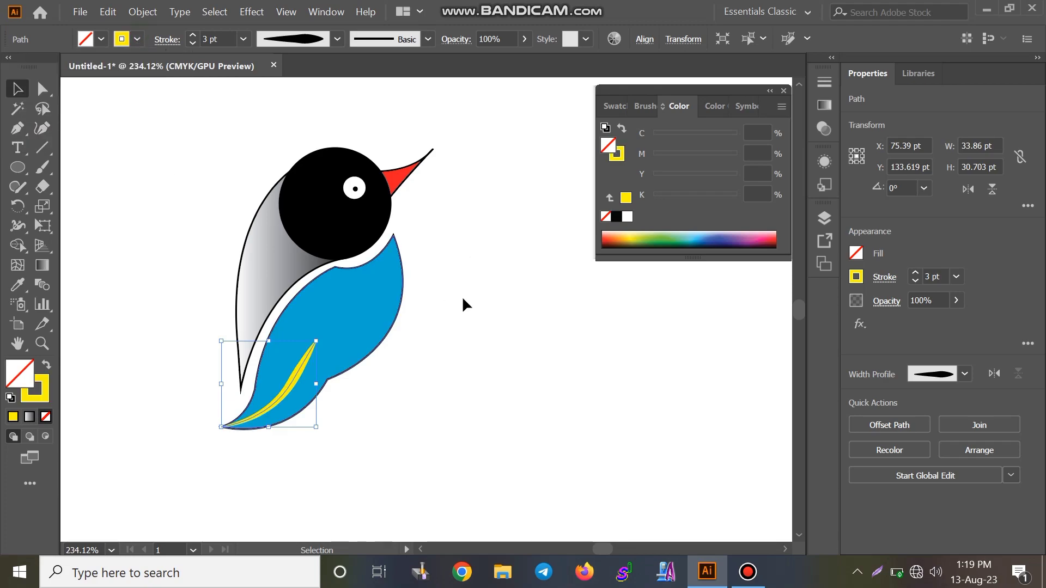
click(350, 185)
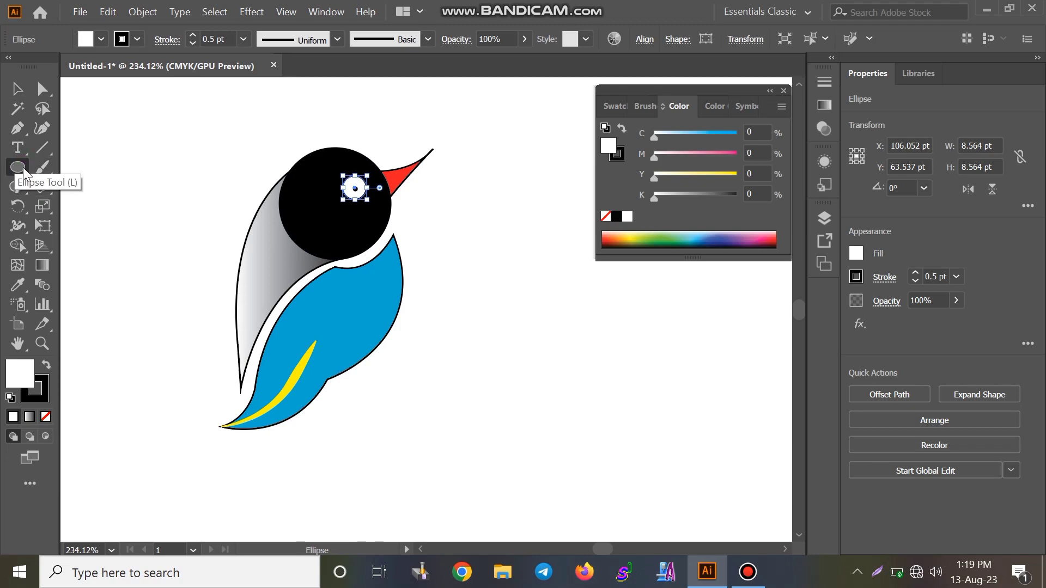
Step: Draw a small circle on the blue body with the Ellipse tool and fill it yellow
click(18, 90)
click(161, 139)
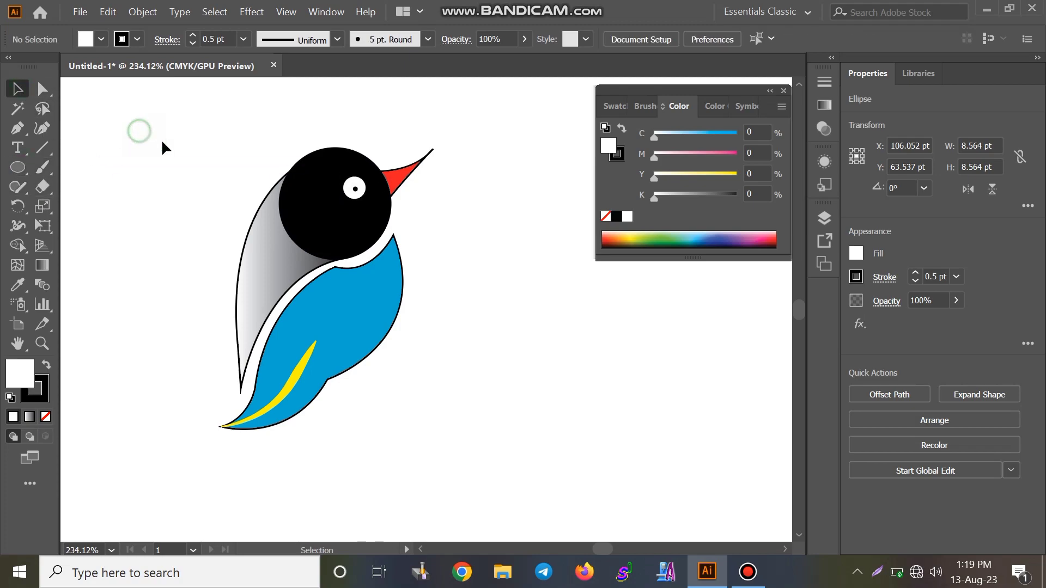
click(18, 166)
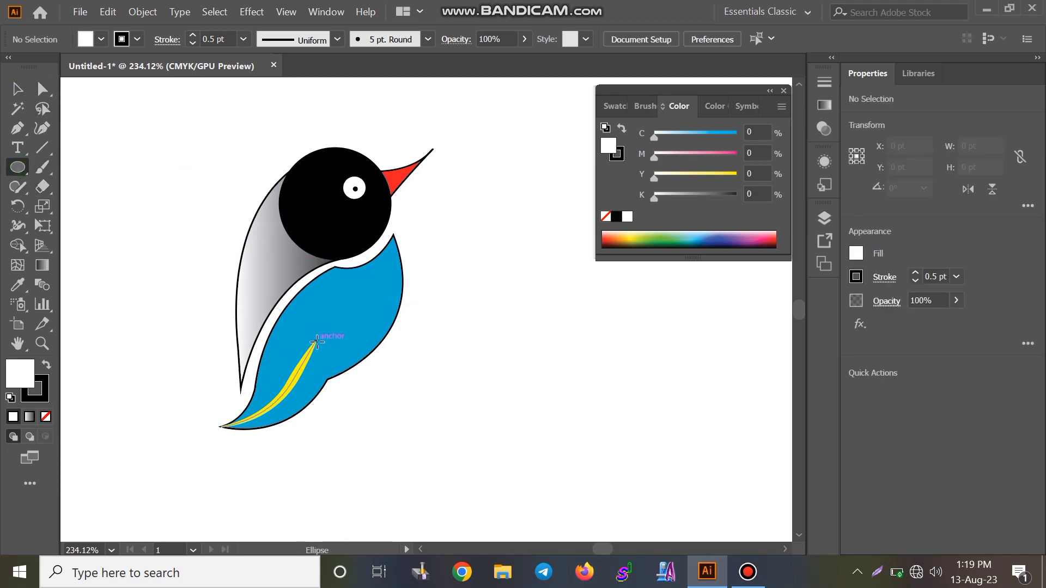
mouse_move(295, 315)
mouse_down()
mouse_move(327, 345)
mouse_move(319, 334)
mouse_up()
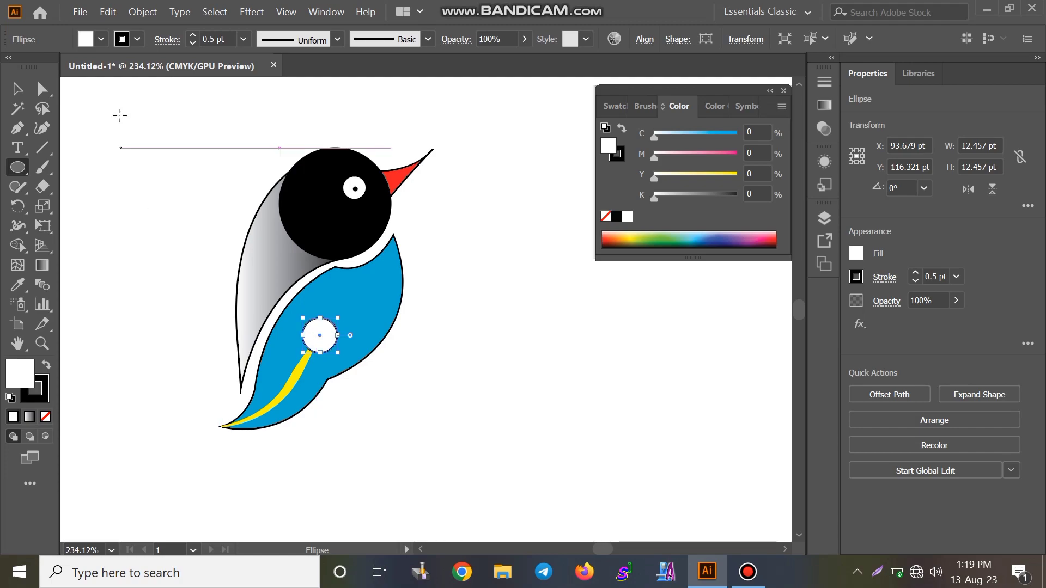
click(101, 39)
click(59, 64)
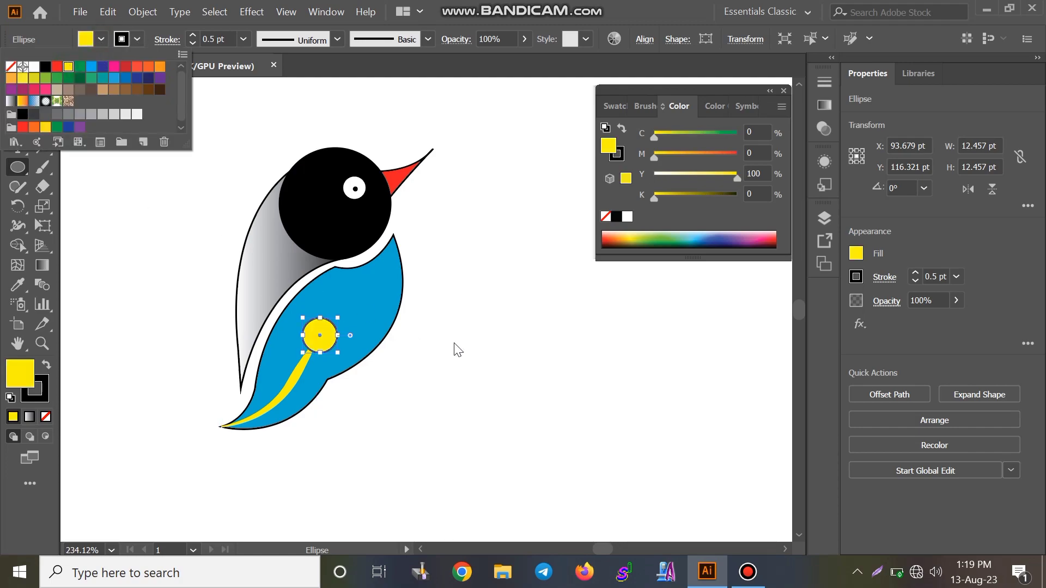
click(468, 357)
Step: Resize the yellow dot and place it on the stripe's upper end
click(561, 321)
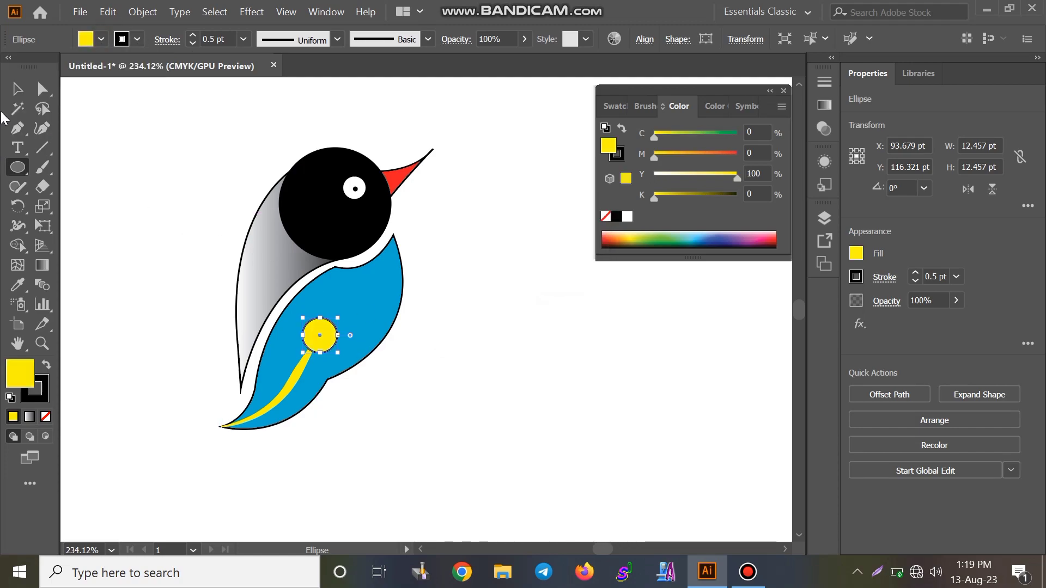
key(v)
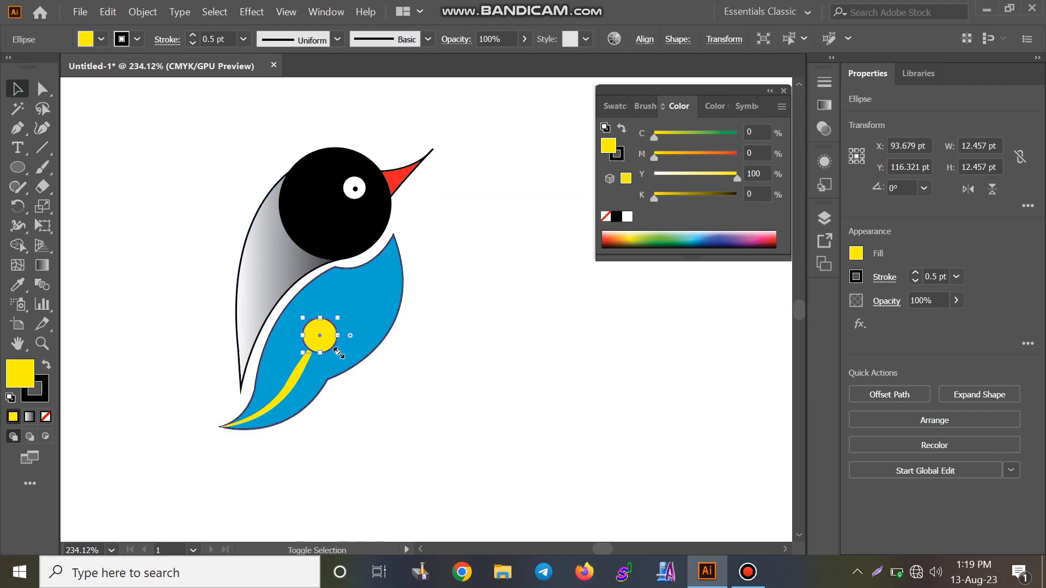
drag(338, 353, 340, 352)
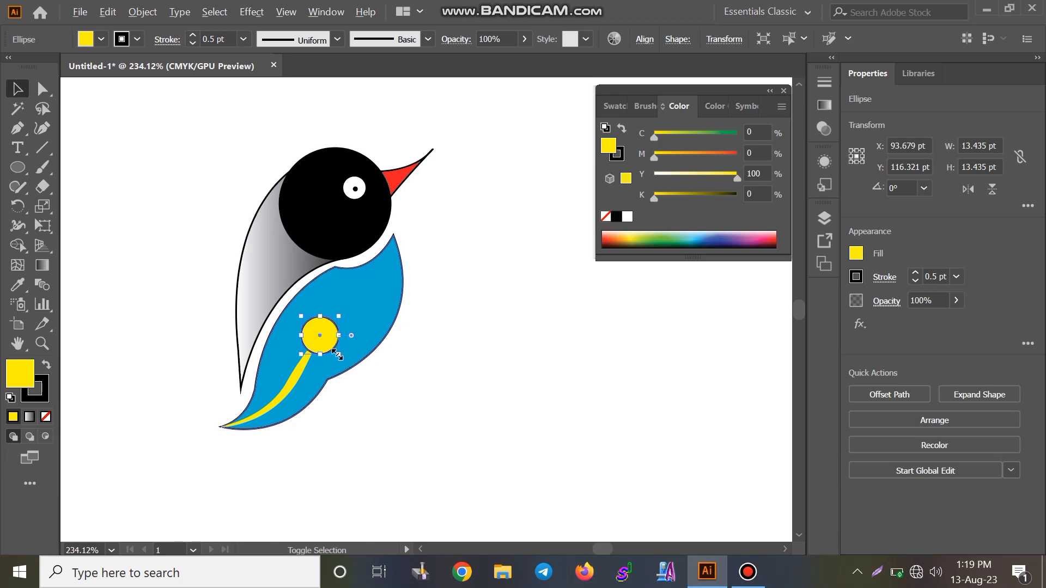
drag(338, 354, 316, 335)
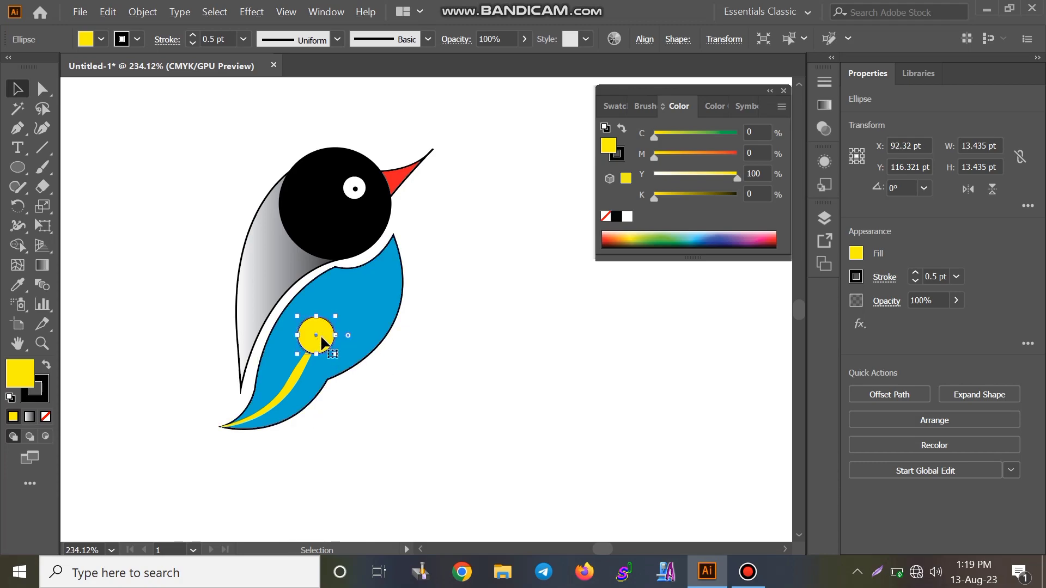
drag(314, 333, 315, 332)
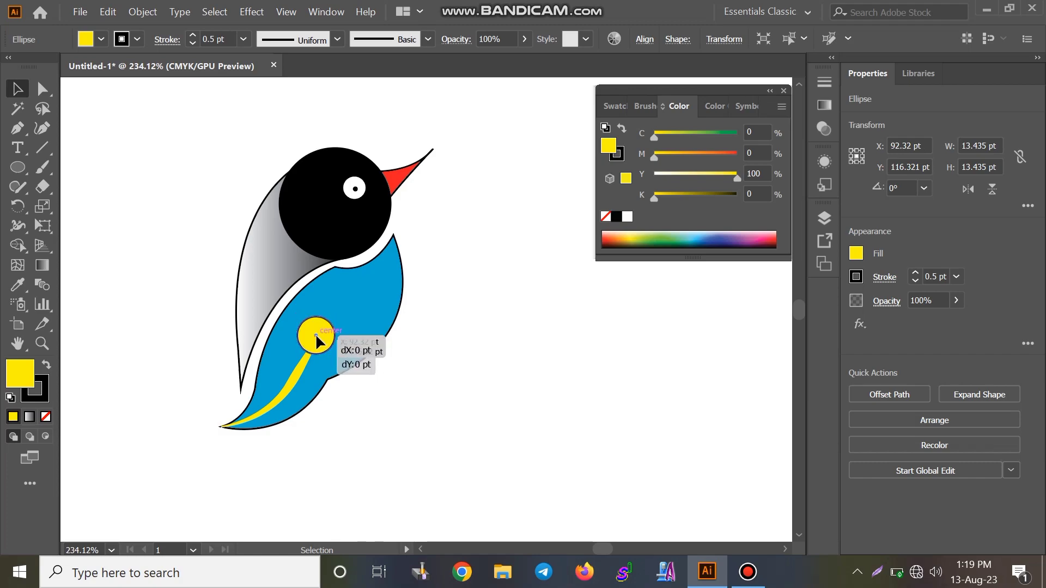
click(168, 155)
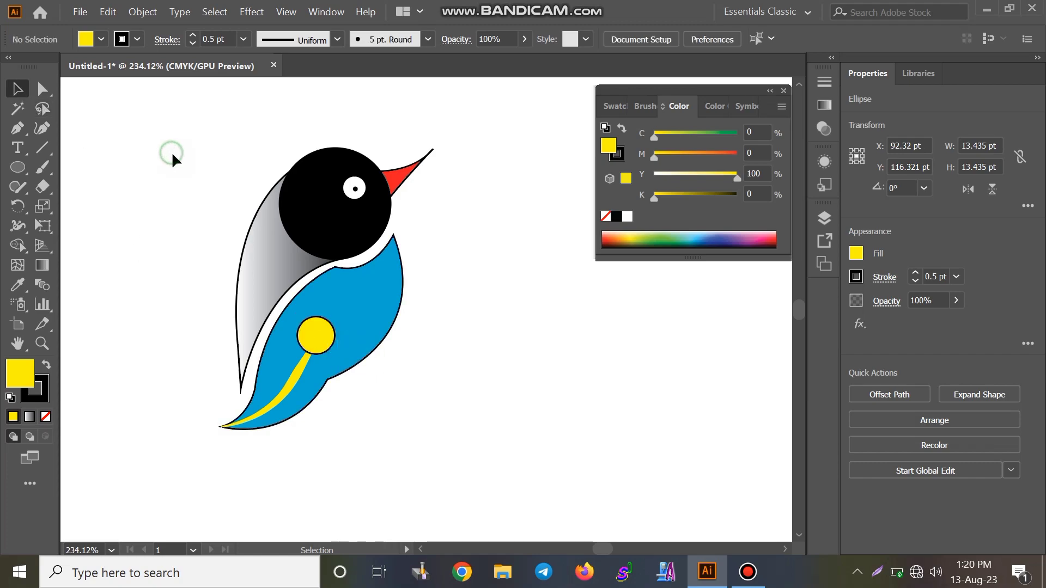
Step: Set the stroke to None on the red beak and the black head
click(330, 334)
drag(120, 94, 491, 480)
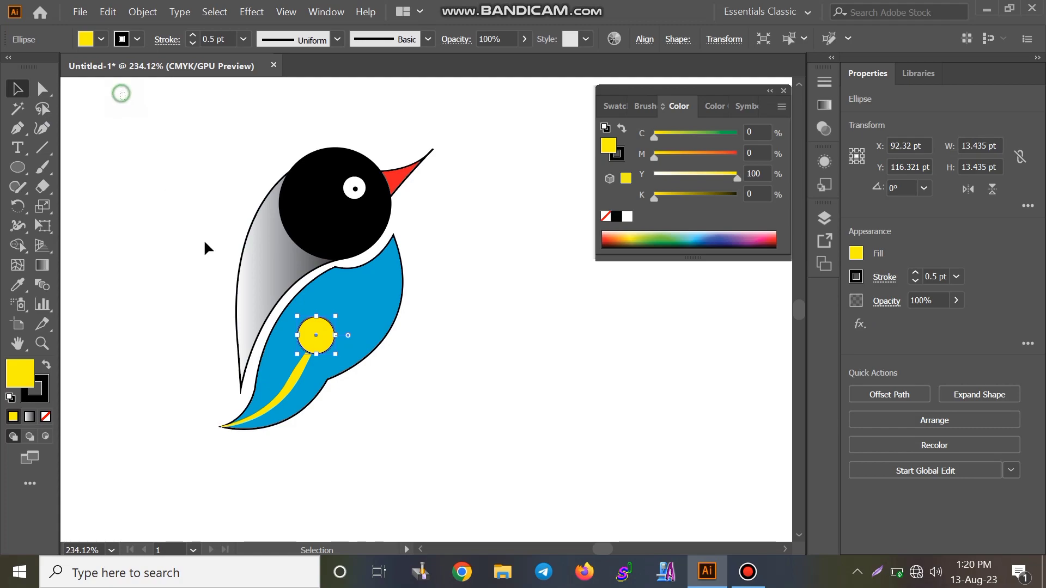
click(537, 219)
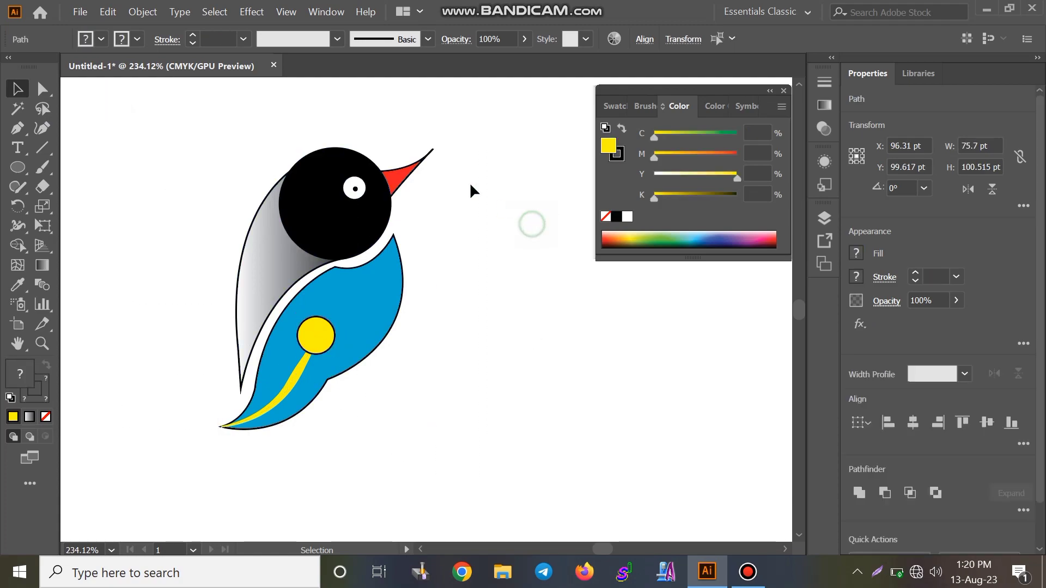
click(424, 155)
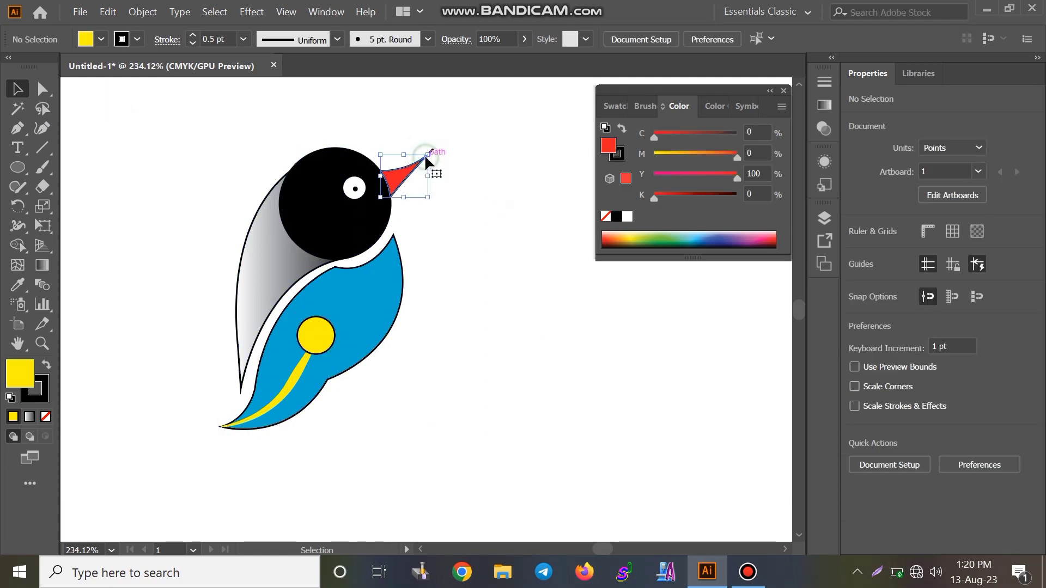
click(618, 154)
click(605, 216)
click(501, 205)
click(327, 163)
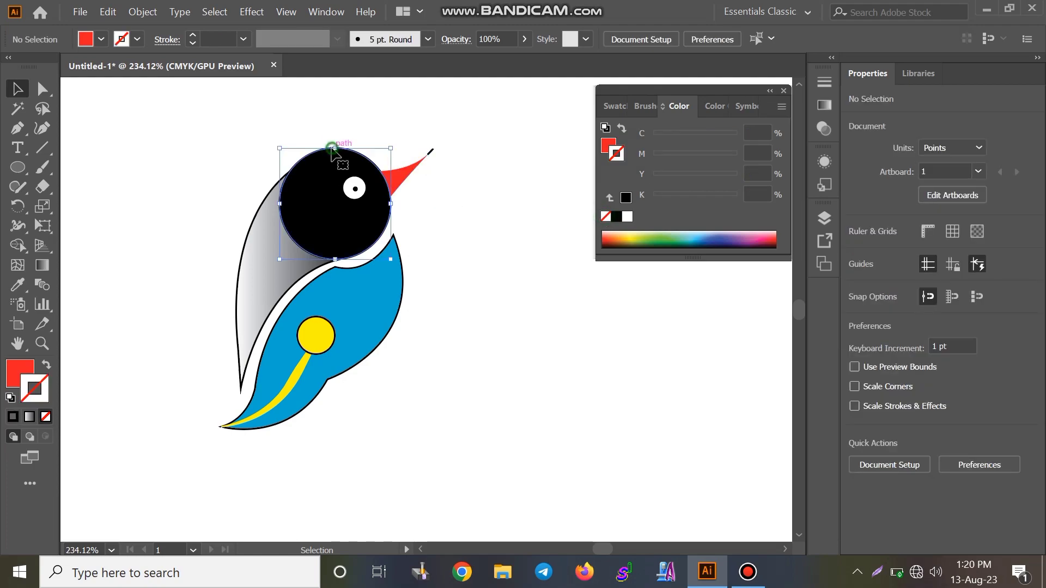
click(605, 216)
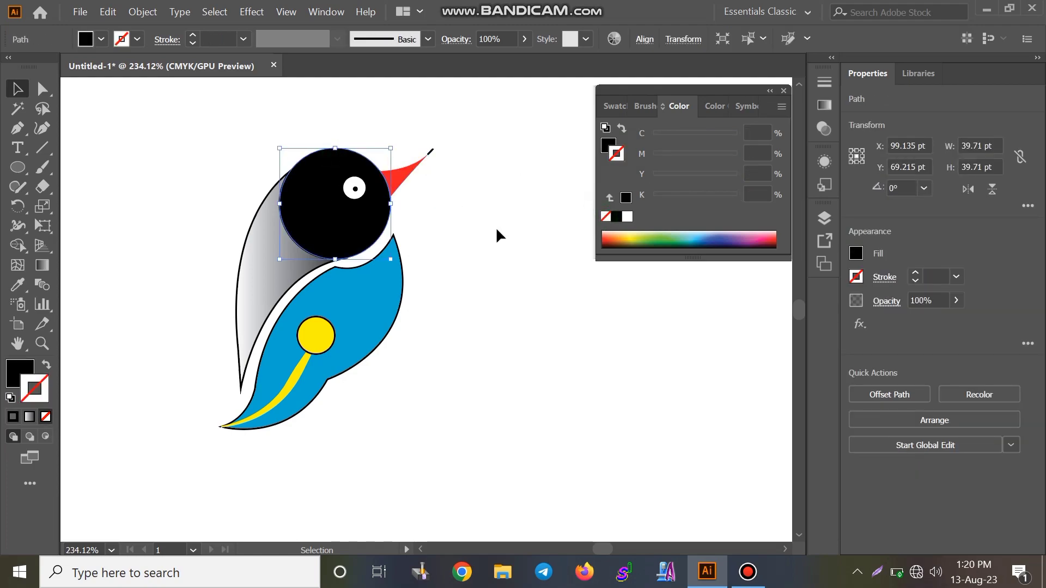
Step: Set the stroke to None on the grey wing, blue body and yellow dot
click(247, 223)
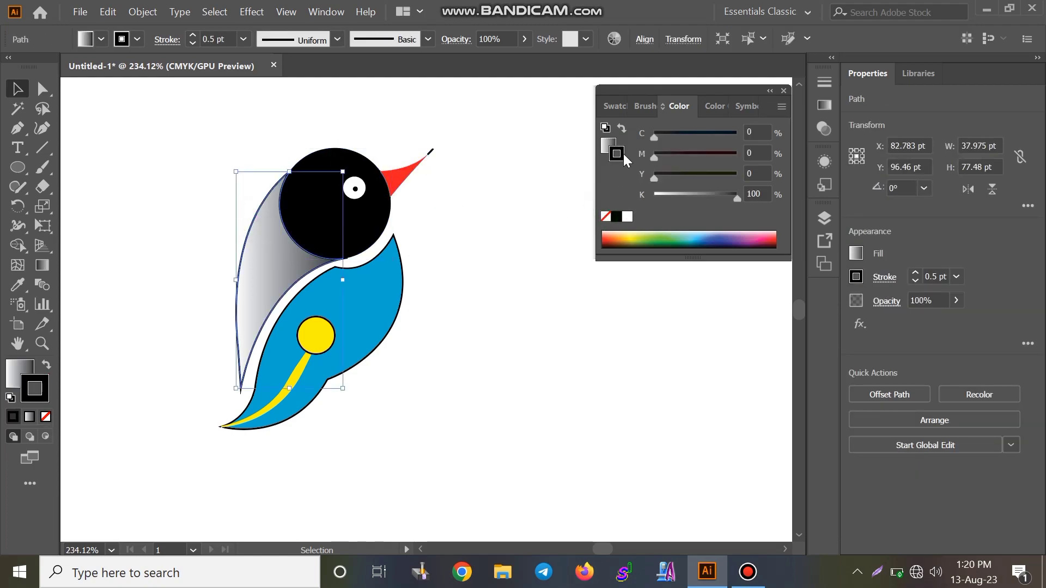
click(606, 217)
click(402, 252)
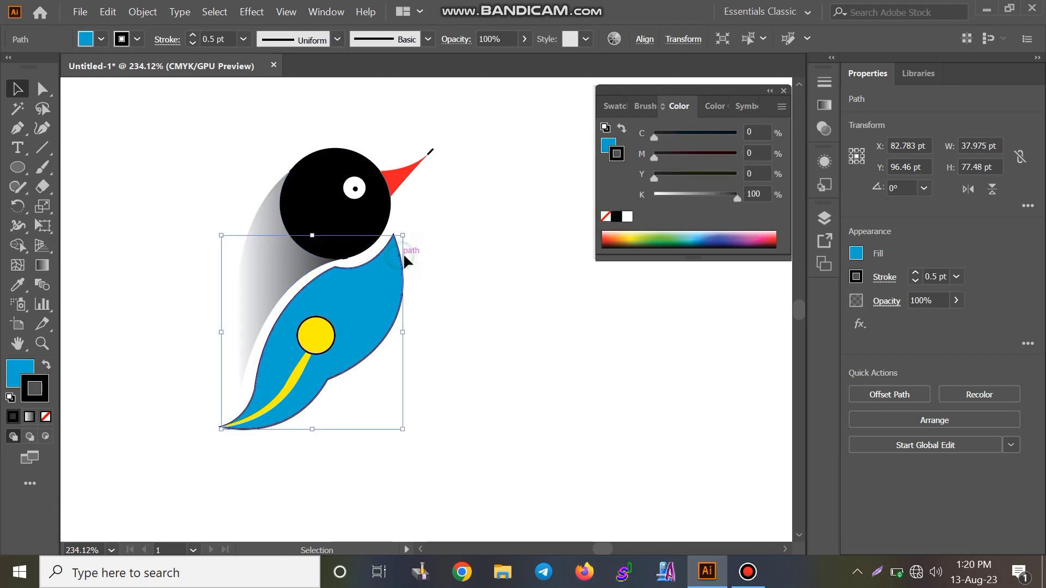
click(606, 216)
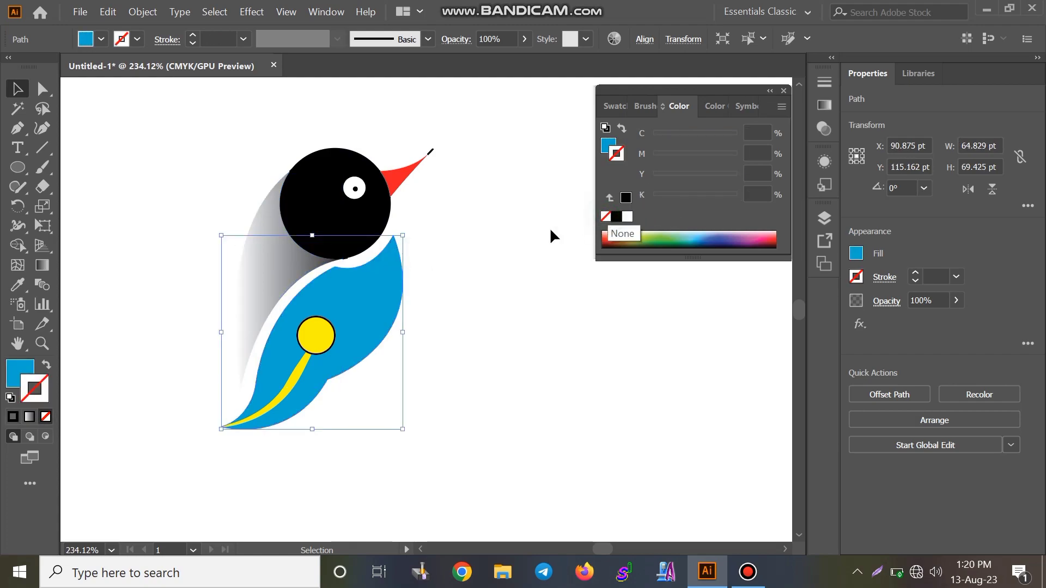
click(525, 245)
click(334, 332)
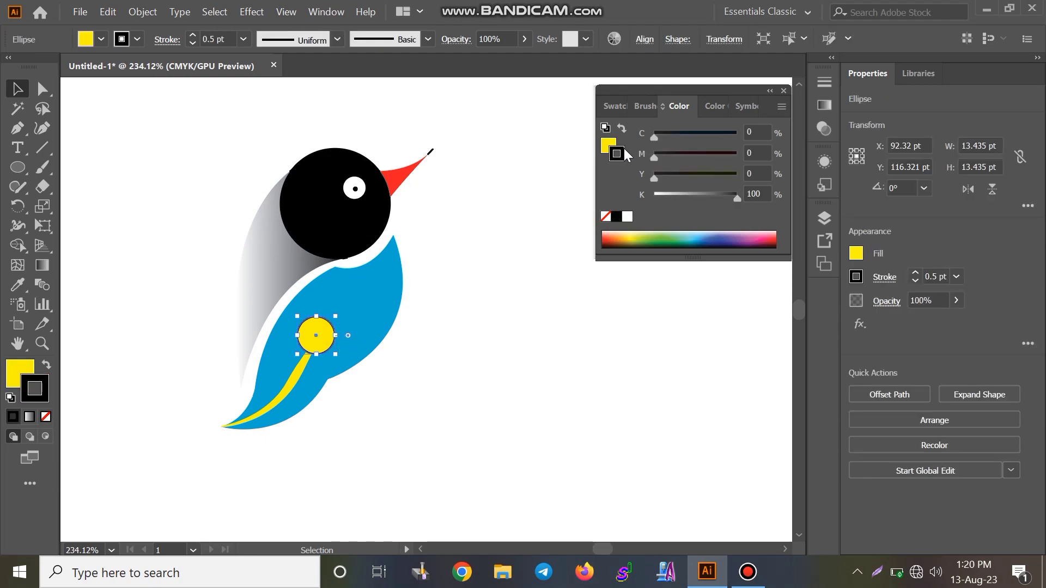
click(606, 216)
click(466, 247)
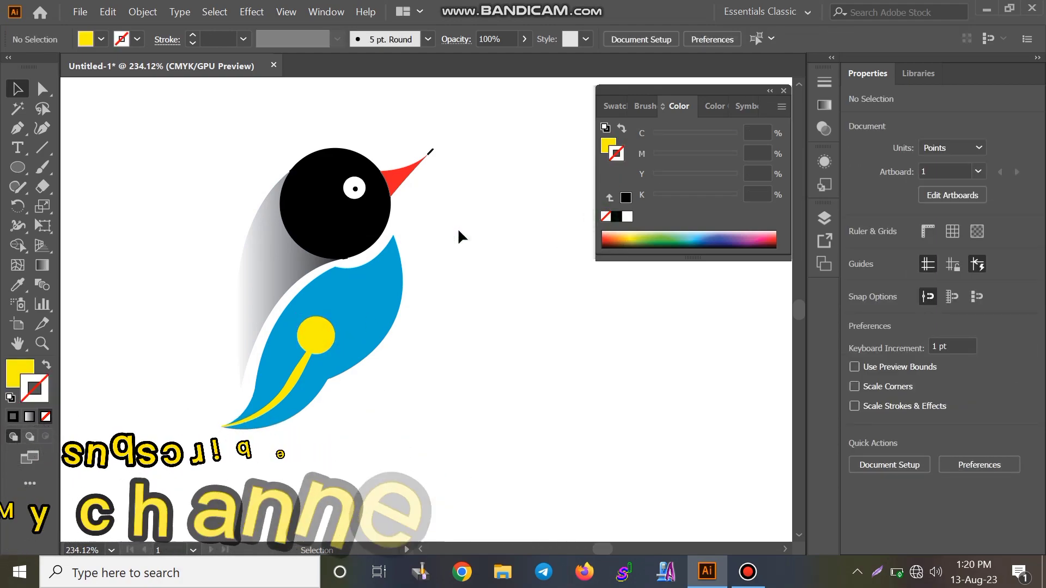
Step: Delete the tiny stray path at the beak tip
click(428, 146)
click(466, 162)
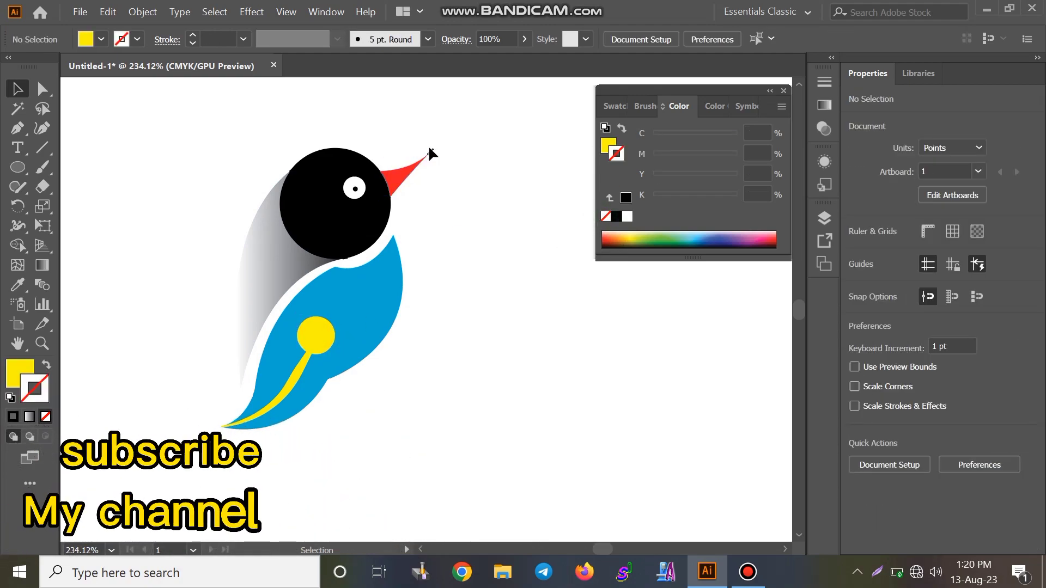
click(430, 151)
key(Delete)
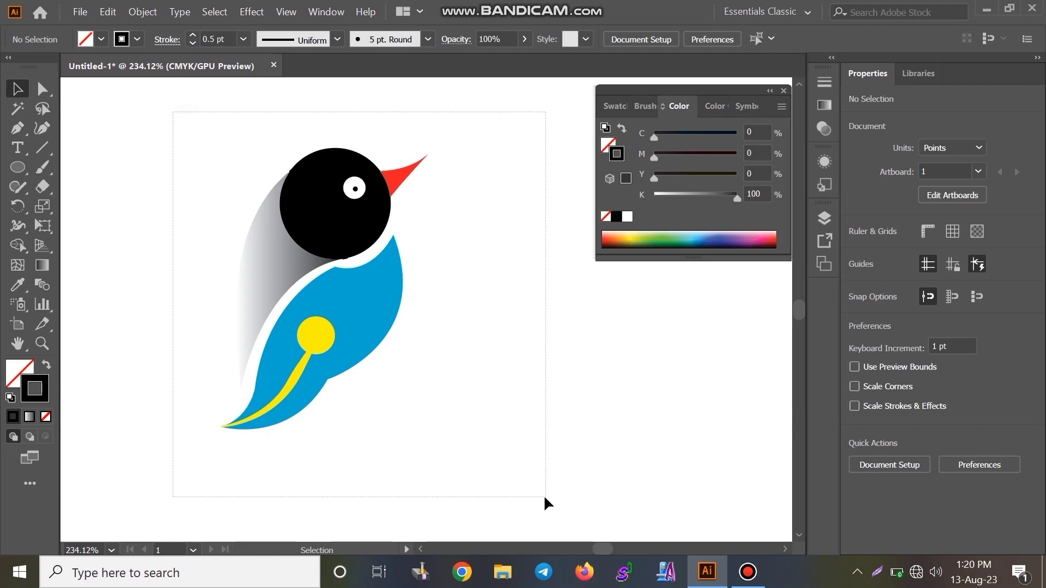
Step: Group all the bird's parts together
drag(172, 110, 544, 496)
right_click(385, 322)
click(417, 334)
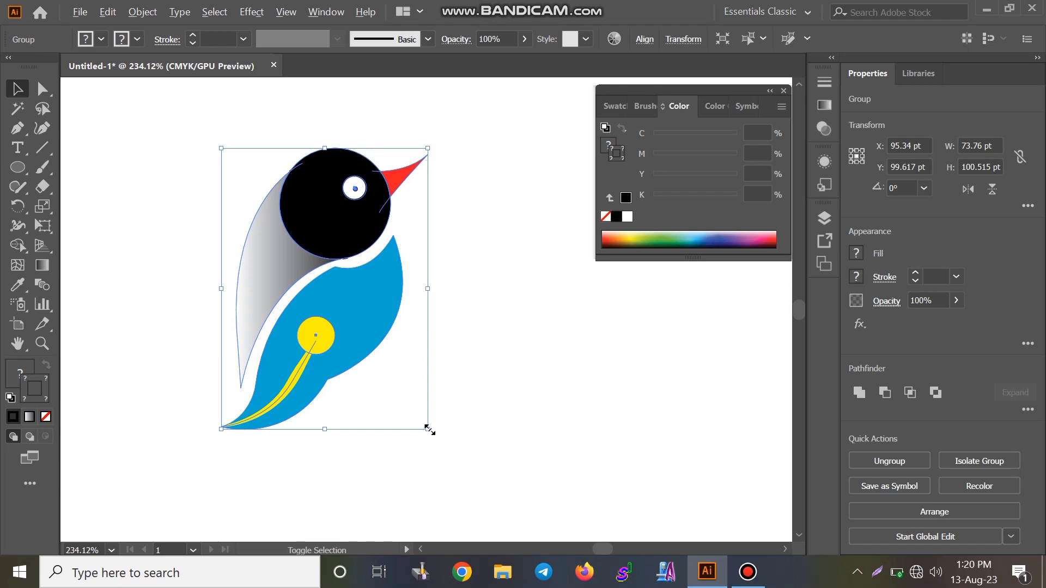
Step: Shrink the grouped bird slightly and rotate it about 10° clockwise
drag(429, 429, 419, 418)
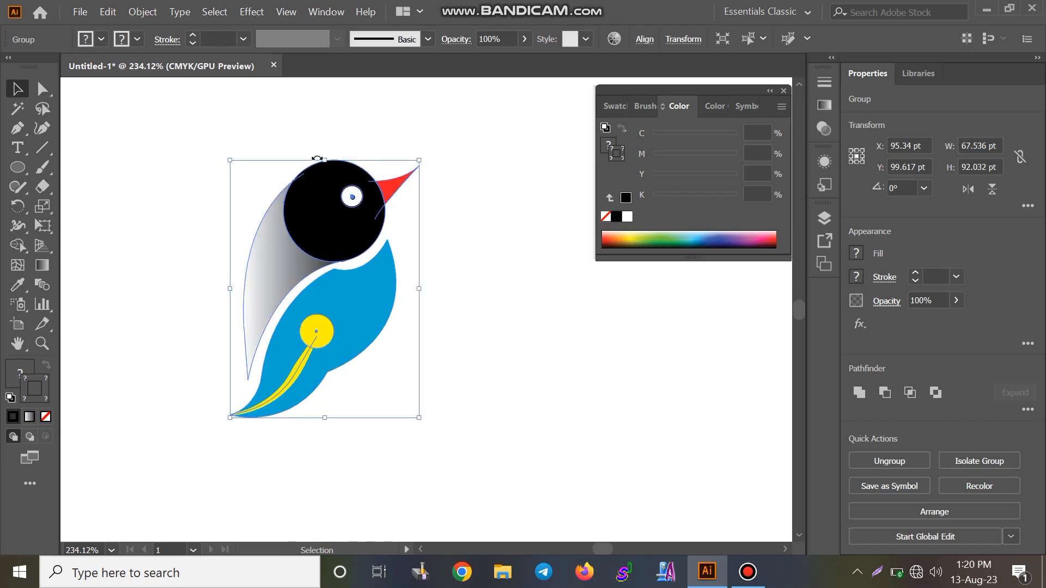
drag(318, 159, 342, 162)
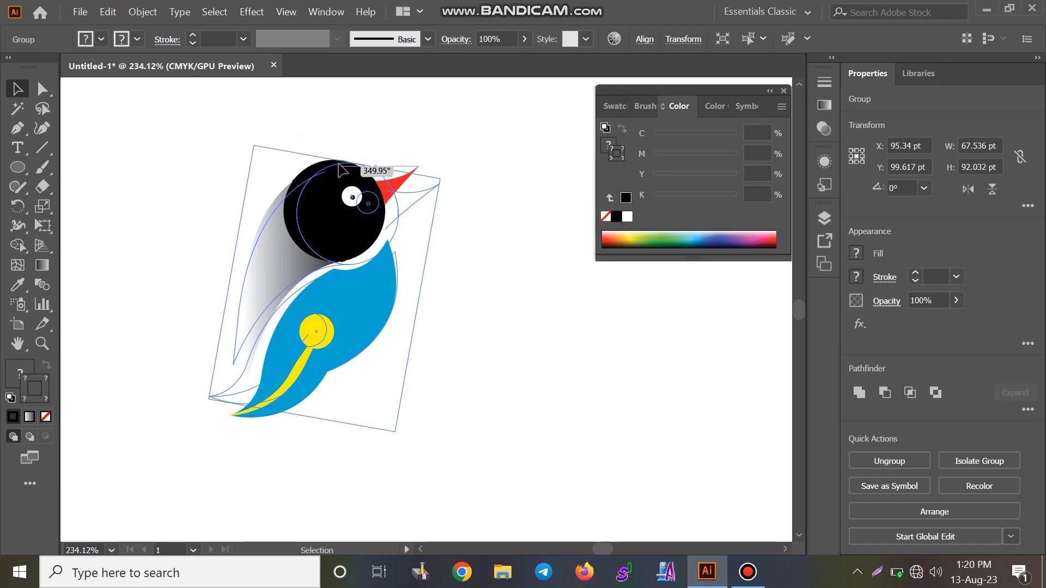
click(484, 239)
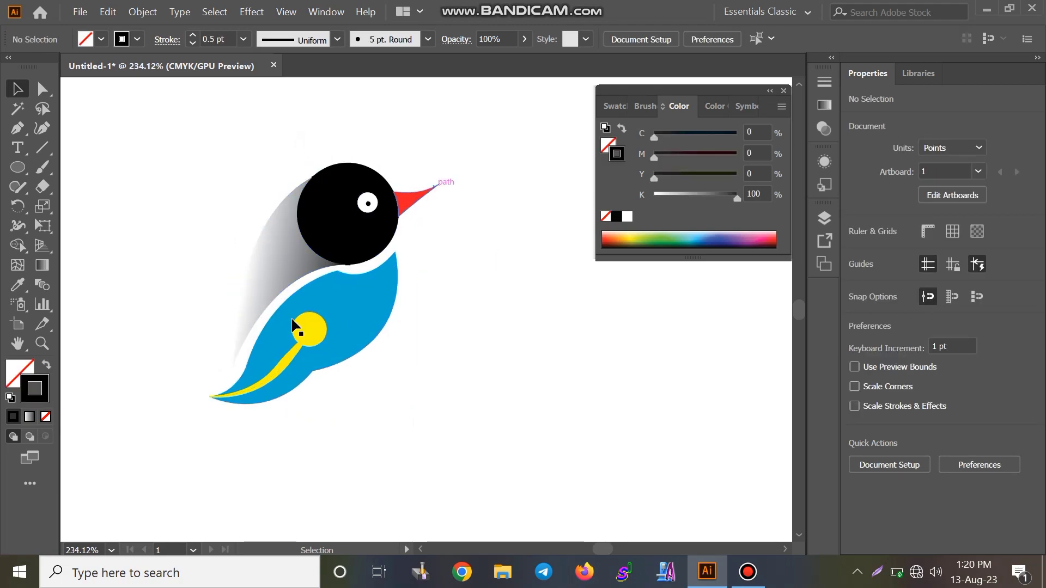